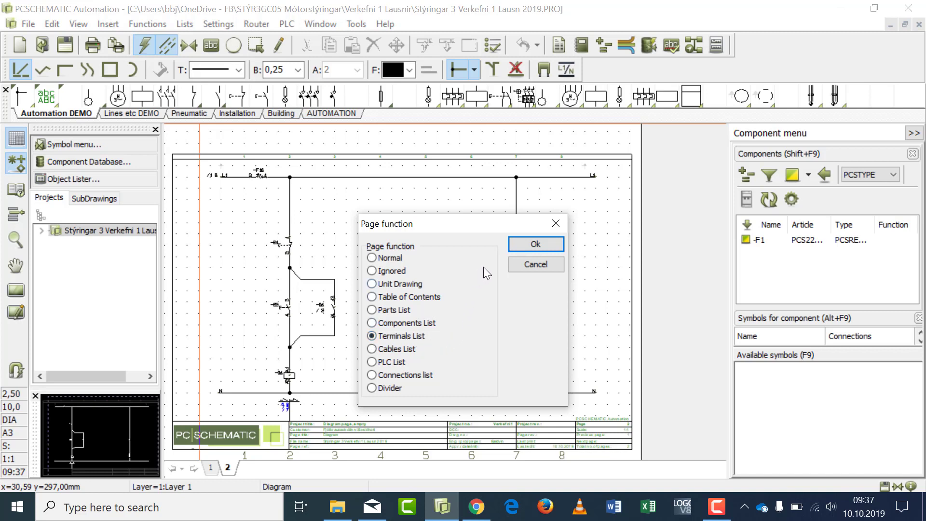
Add a Terminals List page to the project using the PCSterminallist1 template
left_click(518, 250)
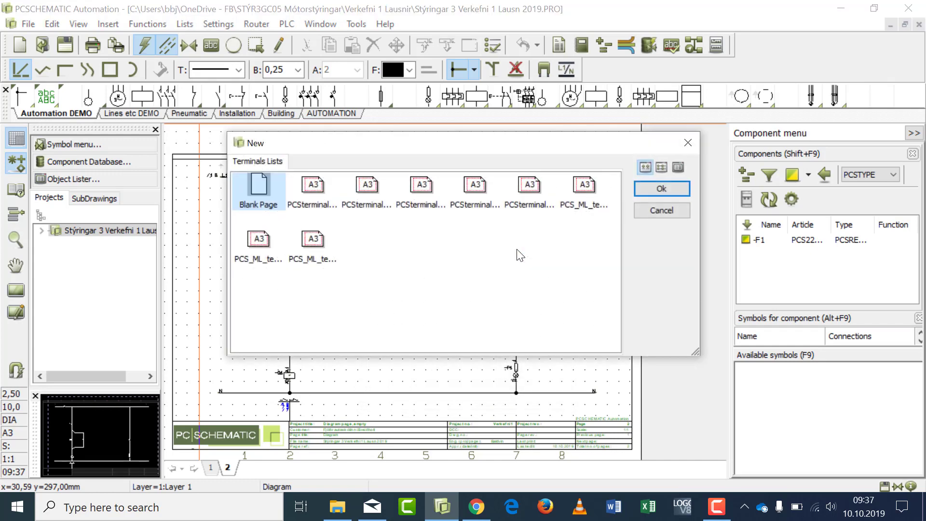
left_click(312, 190)
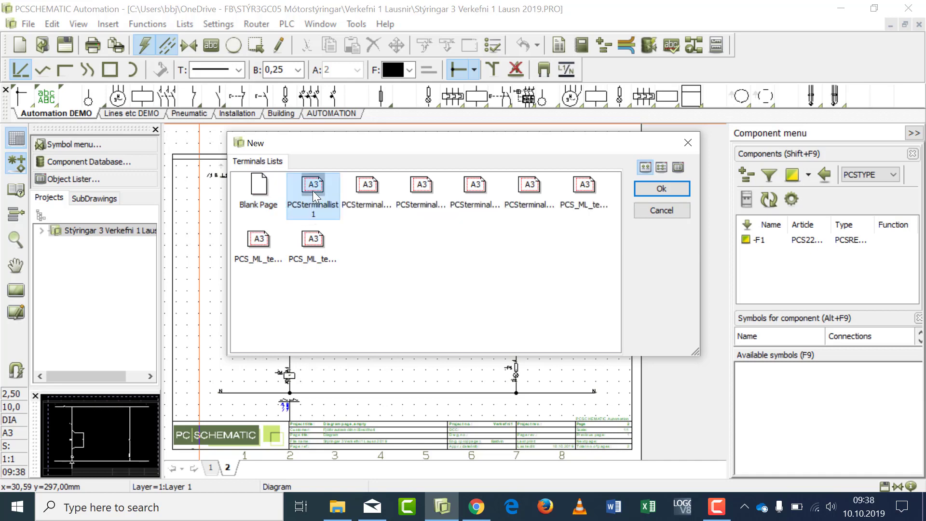
left_click(647, 187)
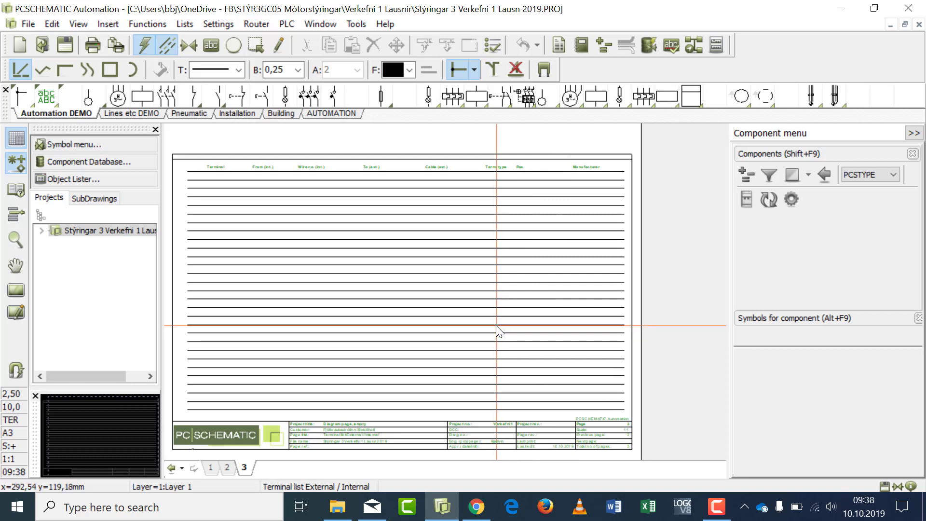
On diagram page 2, place a terminal named -X1 with connection 18 above the uppermost contact of the current path at column 2
left_click(230, 468)
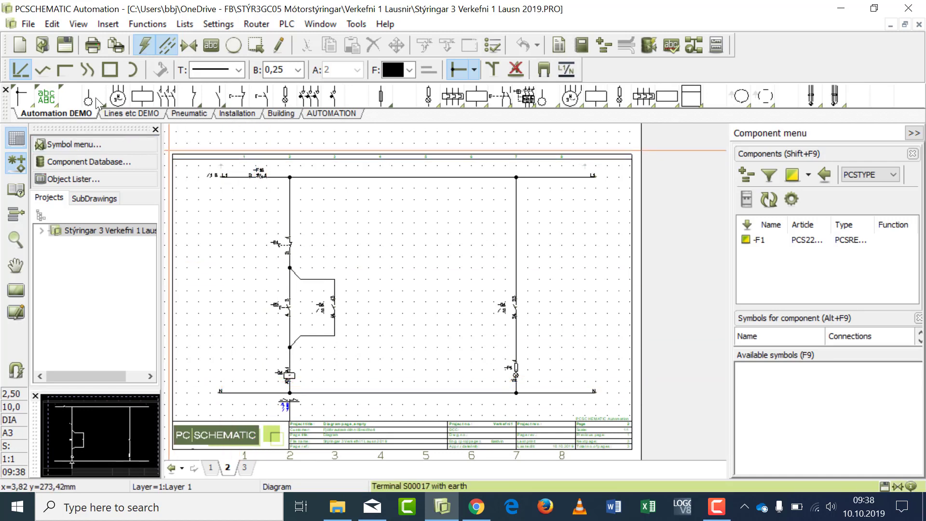
mouse_move(90, 103)
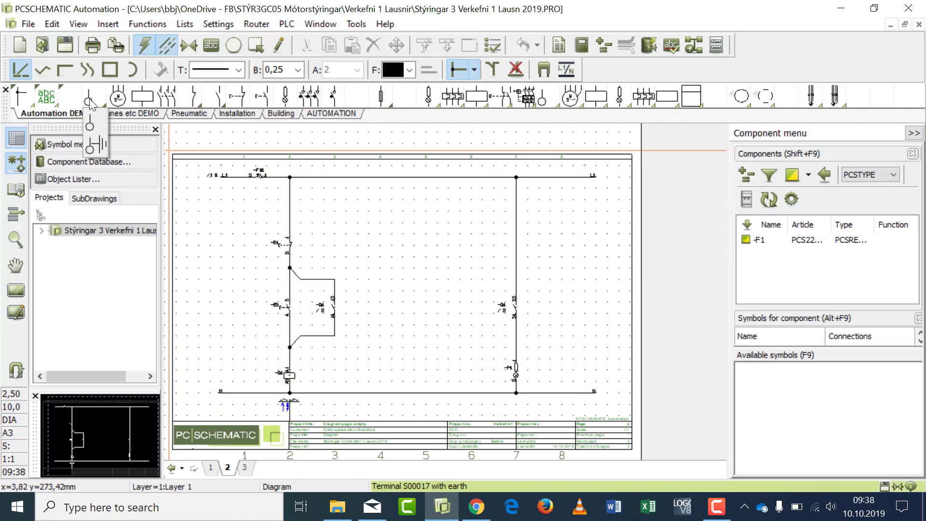
left_click(90, 103)
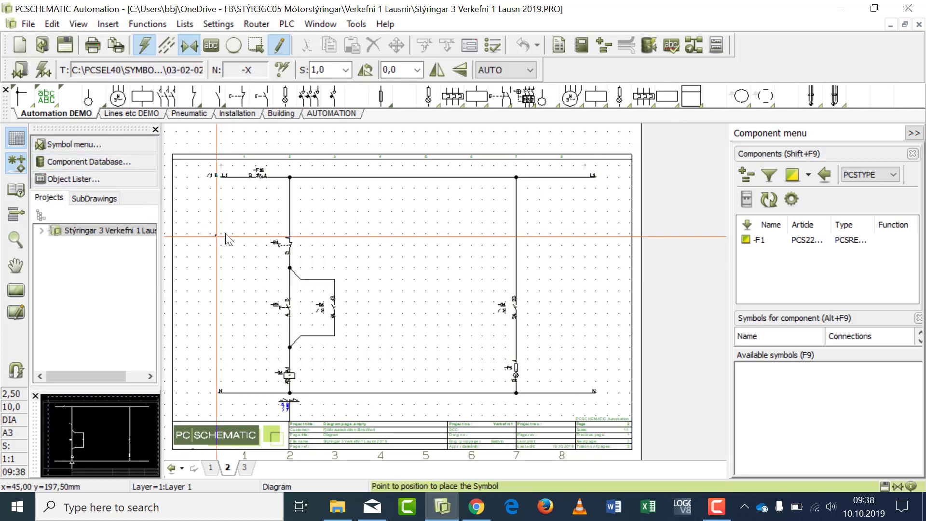
left_click(290, 224)
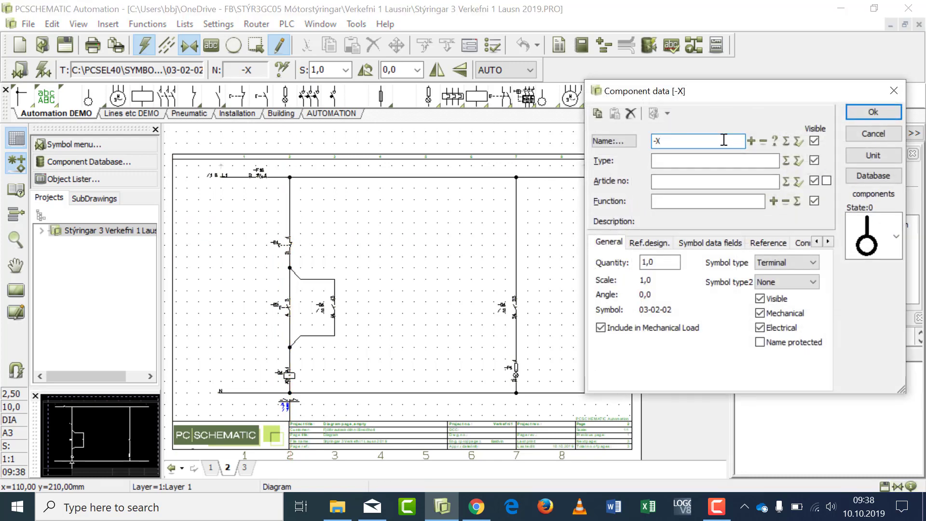
left_click(750, 141)
left_click(804, 244)
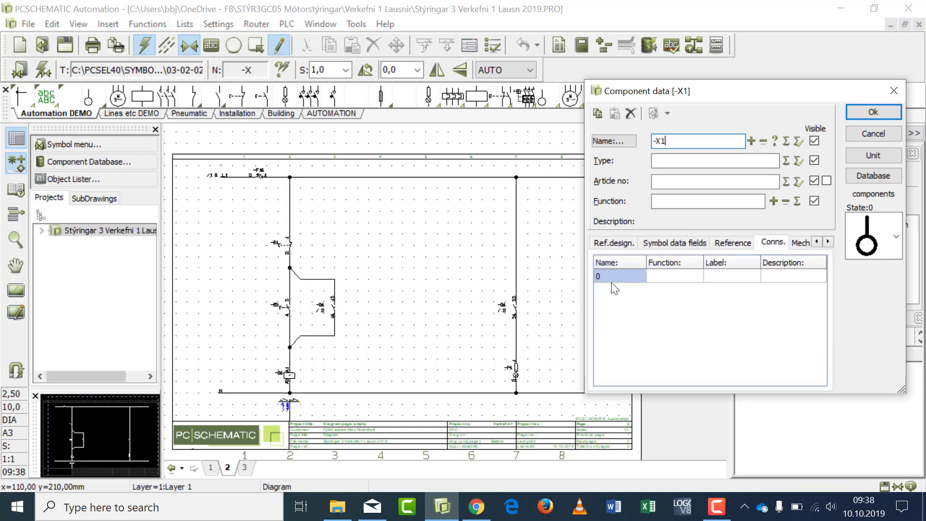
left_click(611, 279)
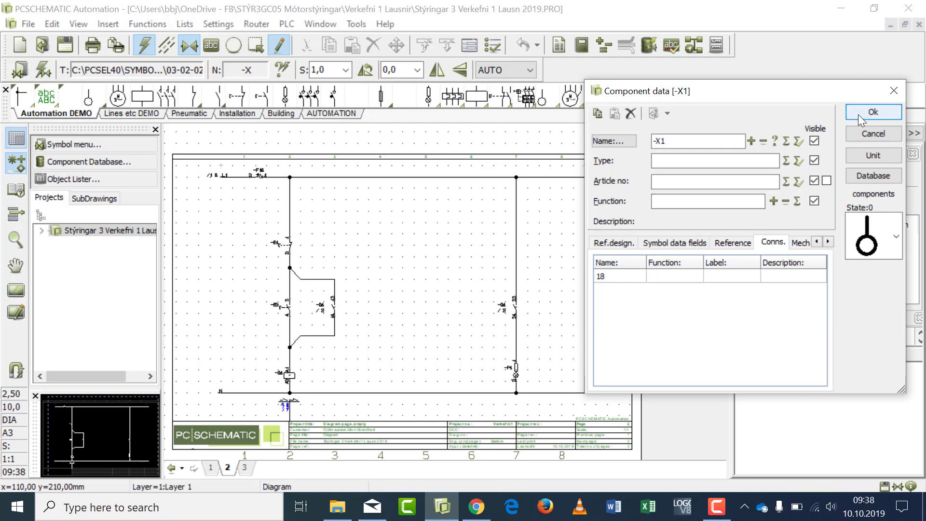
left_click(873, 112)
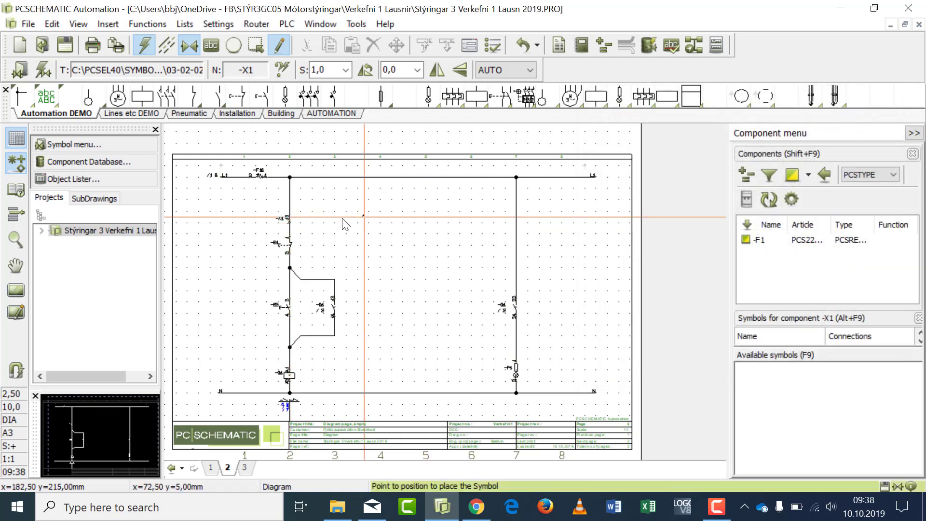
left_click(16, 238)
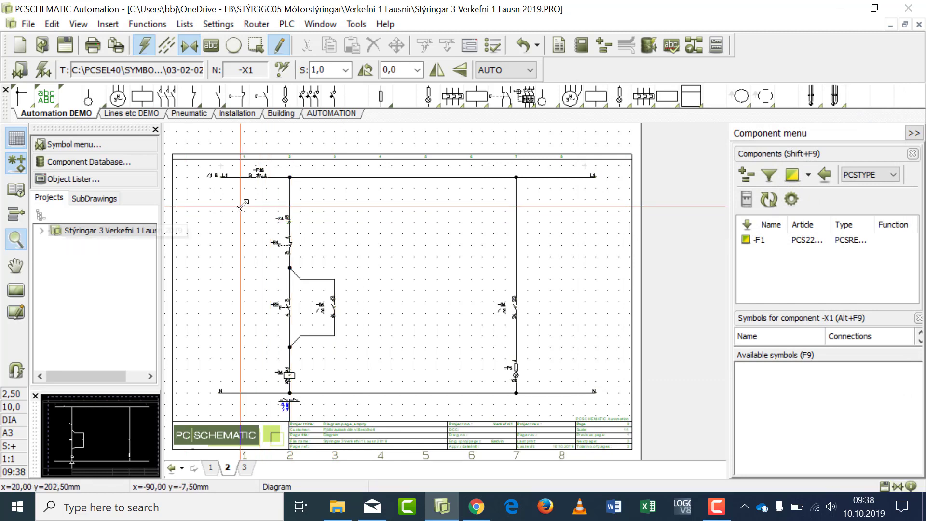
left_click_drag(259, 201, 324, 240)
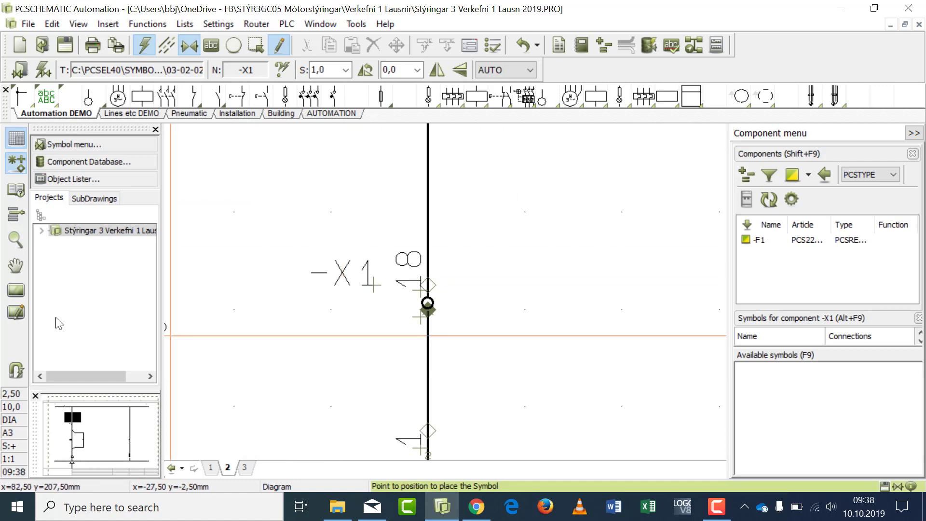
left_click(21, 291)
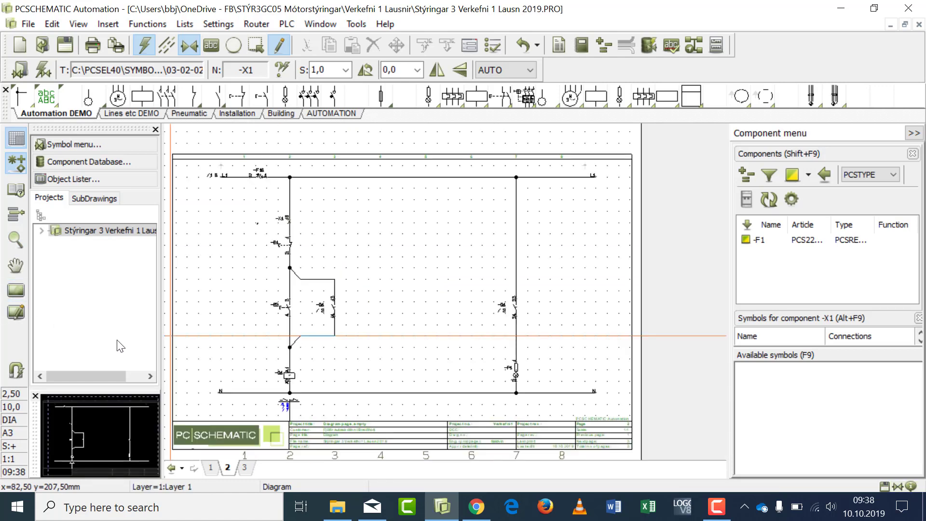
Place a terminal named -X1 with connection 19 on the upper horizontal line of the parallel holding branch
left_click(92, 101)
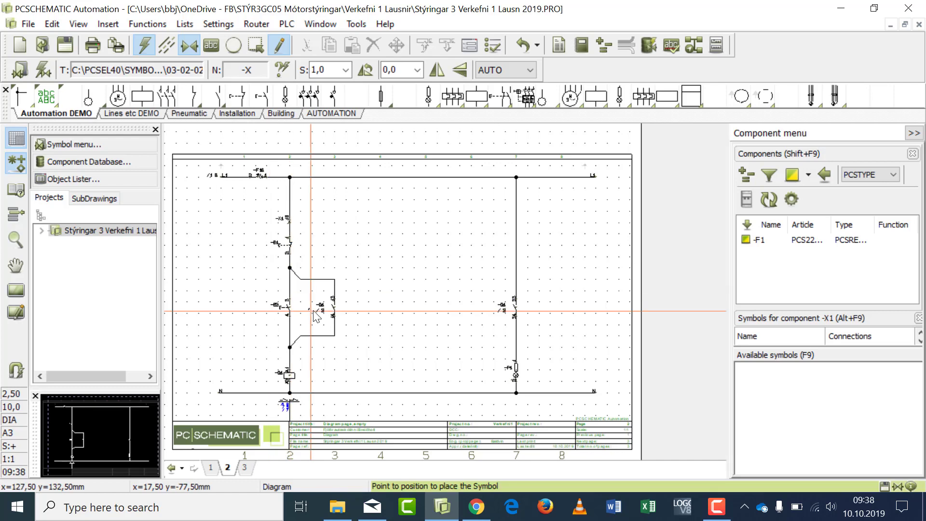
left_click(318, 284)
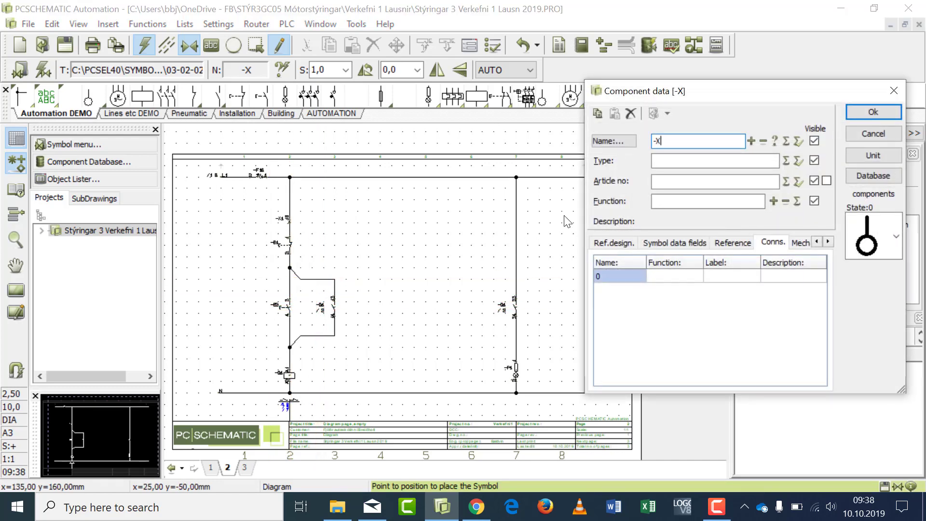
type("1")
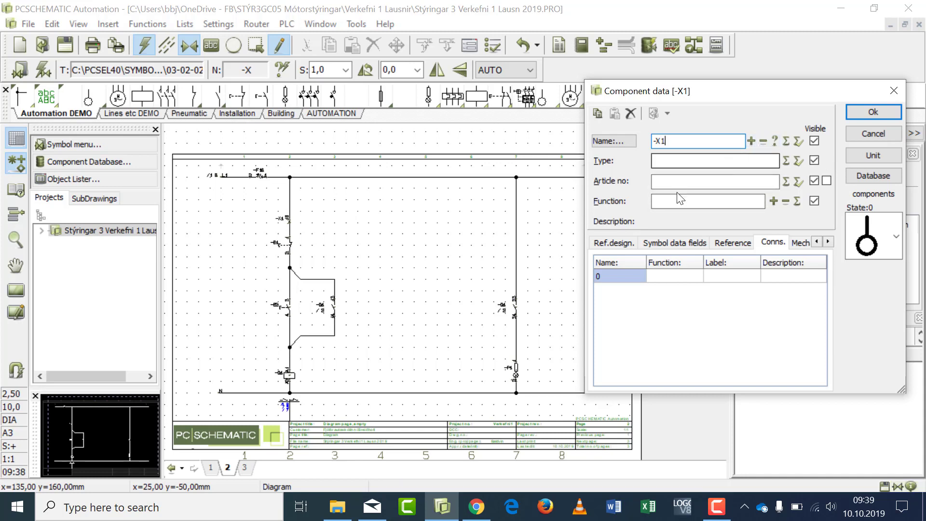
left_click(622, 274)
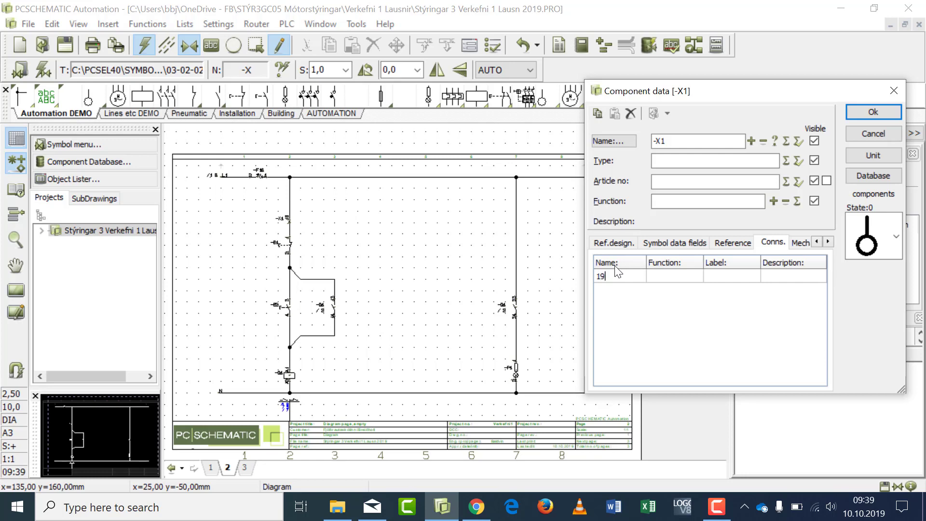
left_click(873, 111)
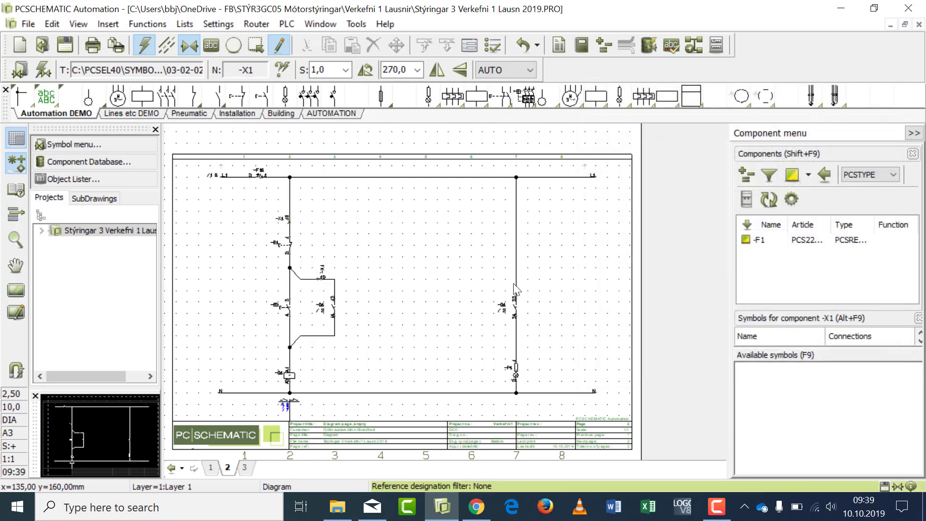
Place terminal -X1 with connection 20 on the column 2 path, just below the second contact and above the lower branch junction
left_click(290, 334)
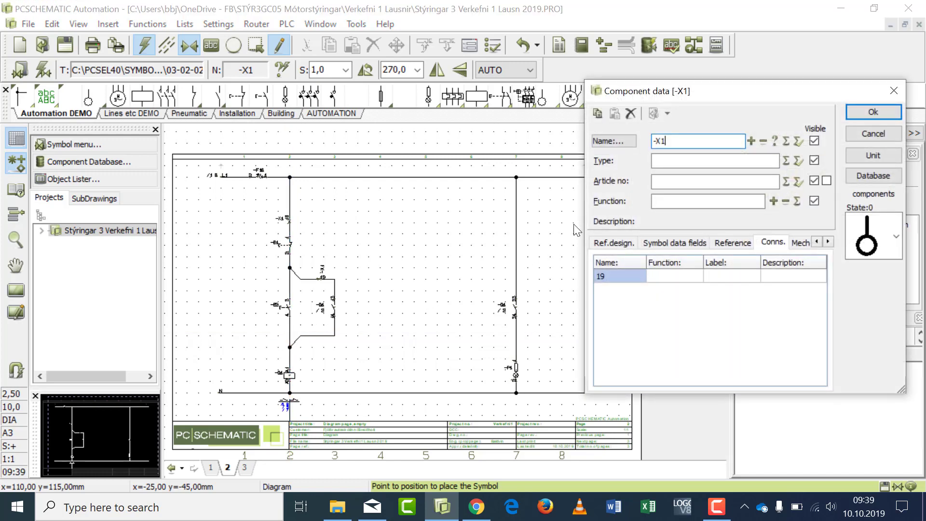
left_click(613, 276)
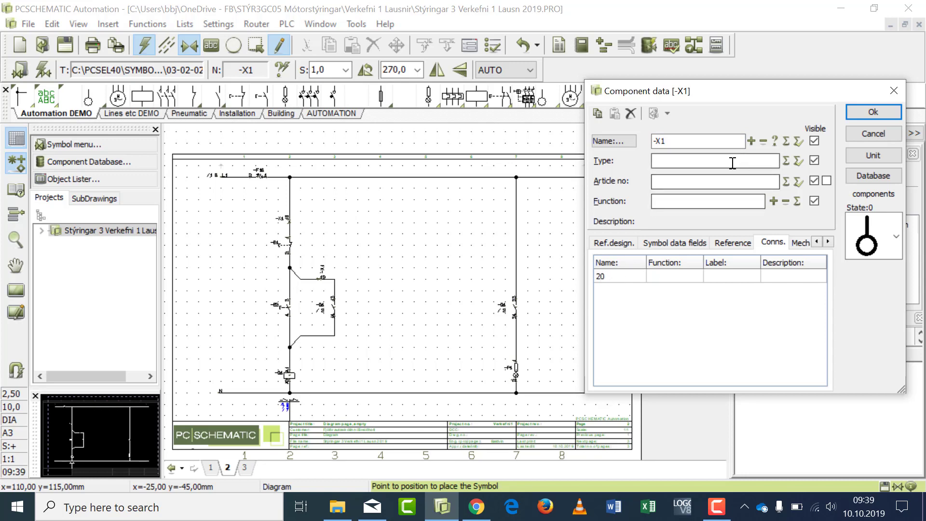
left_click(872, 113)
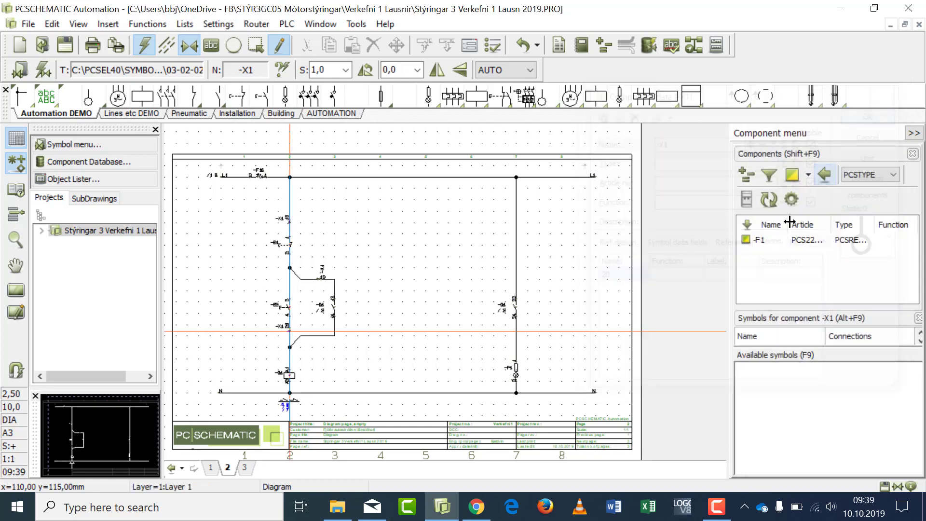
Place terminal -X1 with connection 21 on the column 7 path between the contact and lamp -P1
left_click(516, 350)
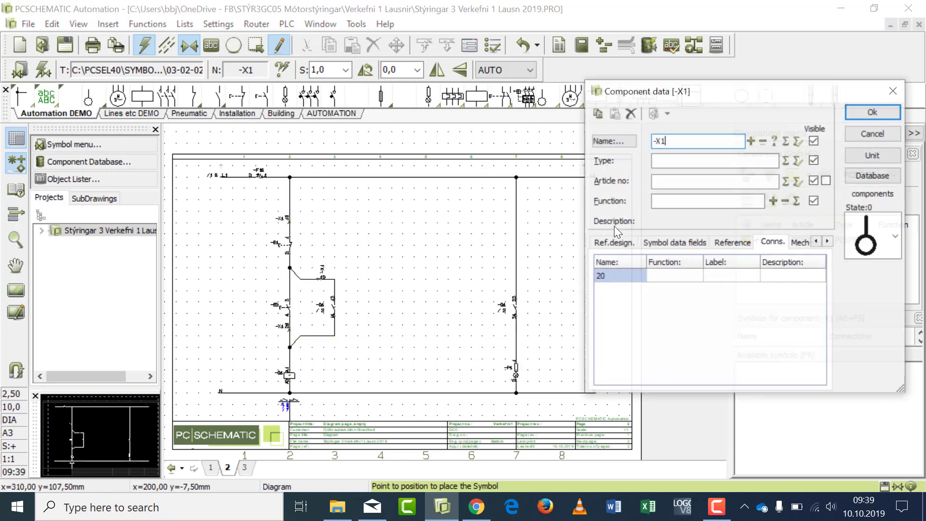
left_click(623, 278)
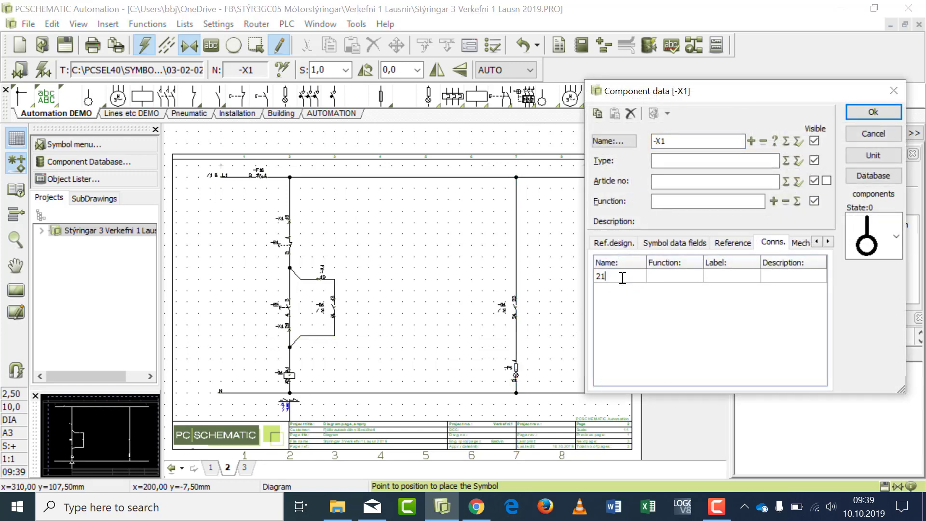
left_click(867, 113)
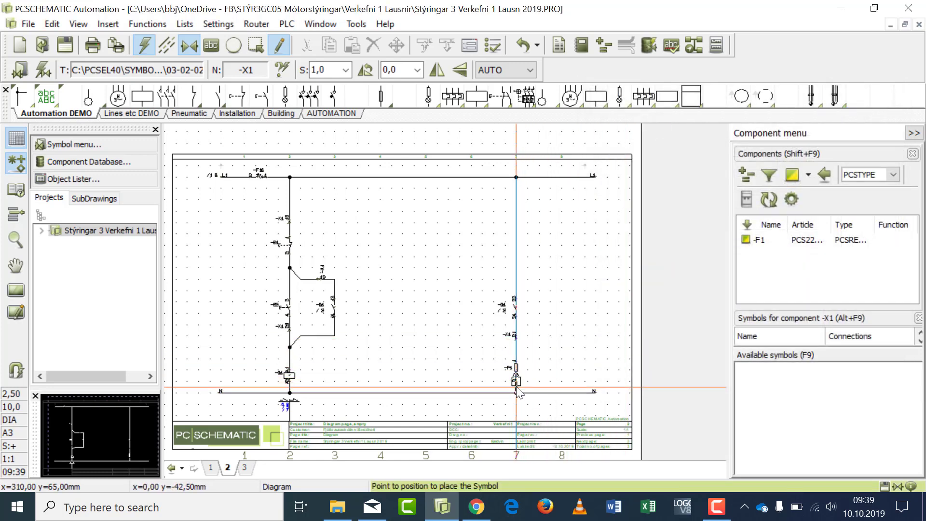
Place terminal -X1 with connection N between lamp -P1 and the neutral line
scroll(517, 386, "up", 1)
scroll(517, 387, "up", 2)
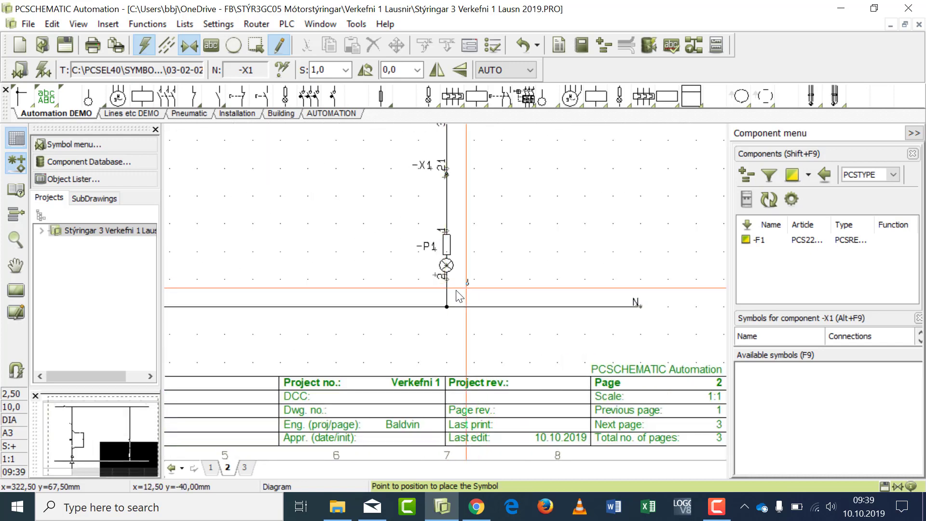
left_click(446, 293)
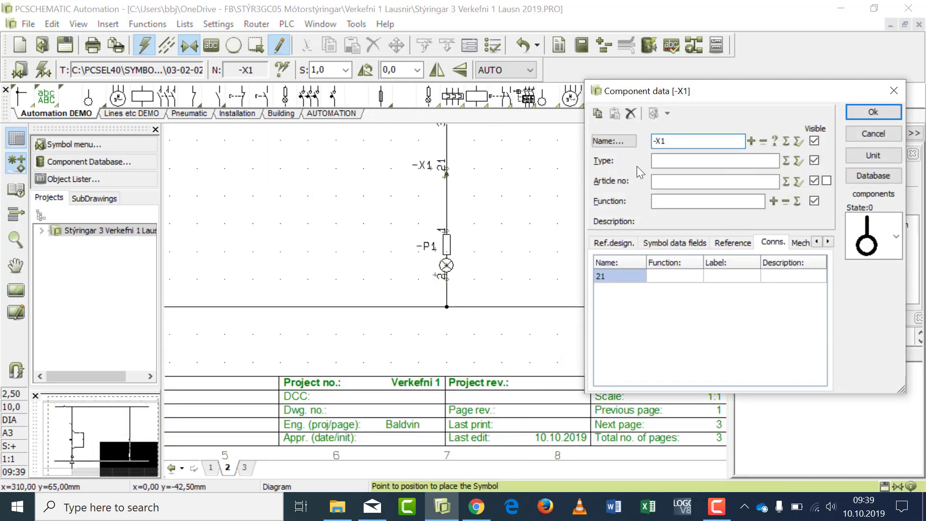
left_click(613, 274)
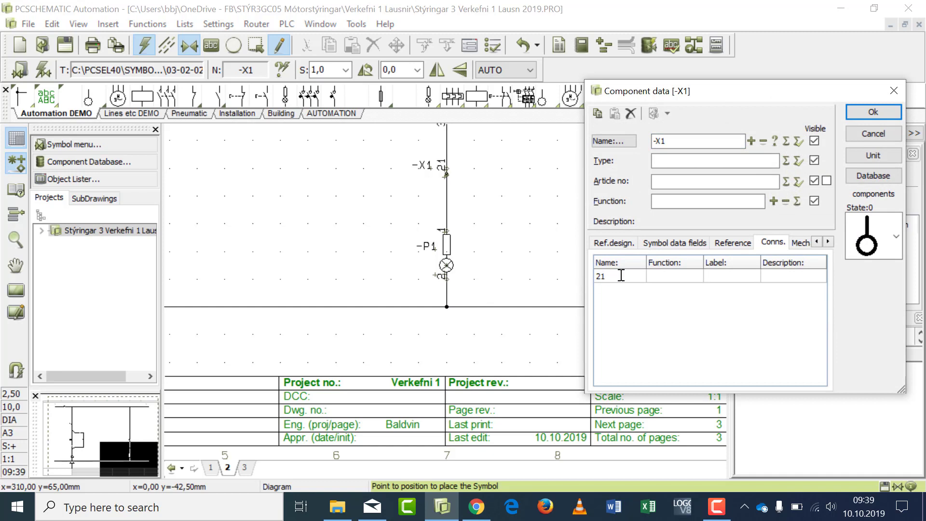
left_click_drag(622, 275, 571, 280)
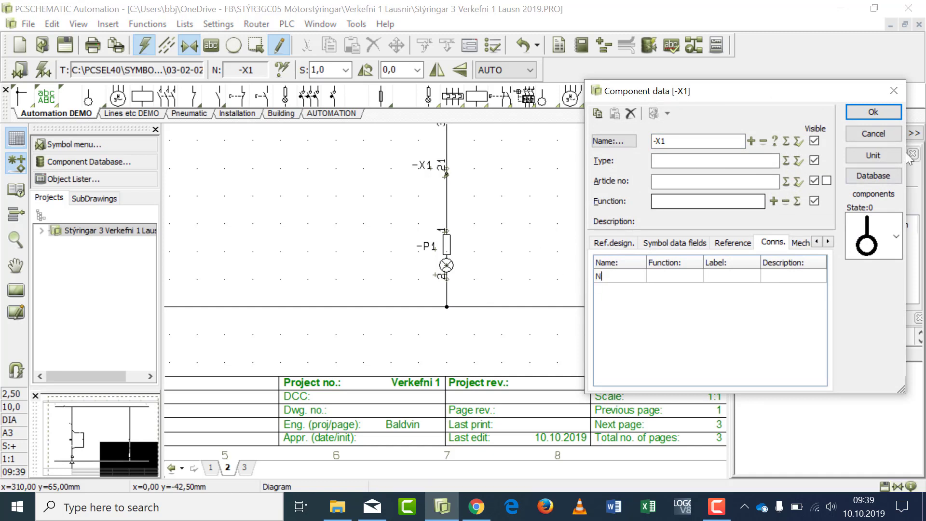
left_click(883, 112)
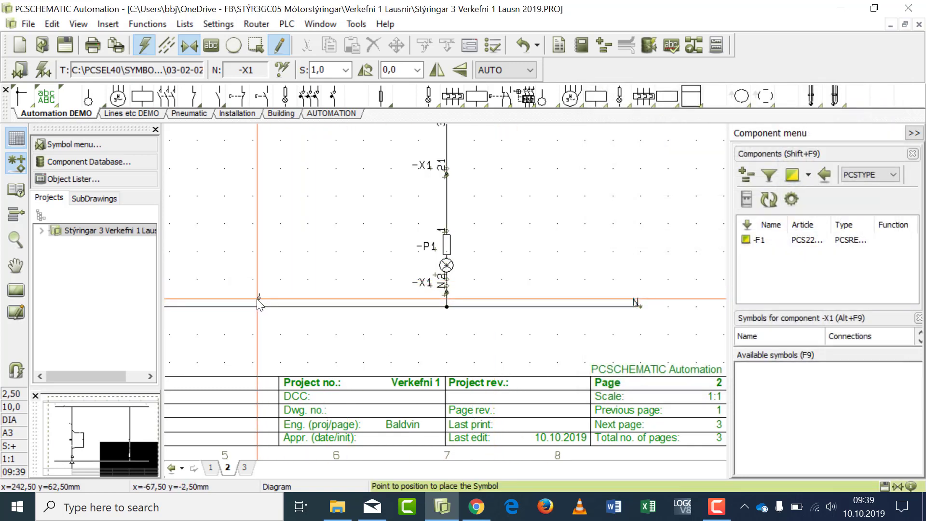
left_click(16, 289)
left_click(284, 403)
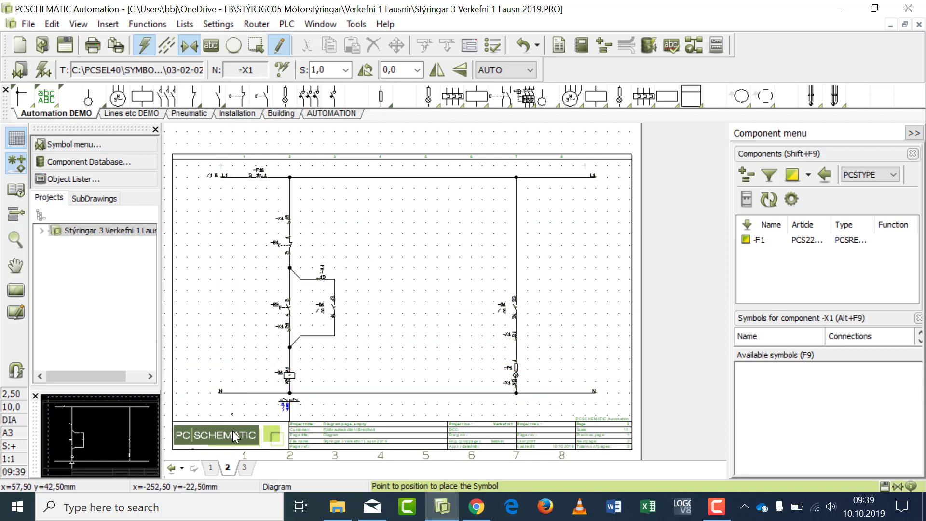
Open the terminals list on page 3, update all project lists, and examine the filled terminal rows
left_click(245, 467)
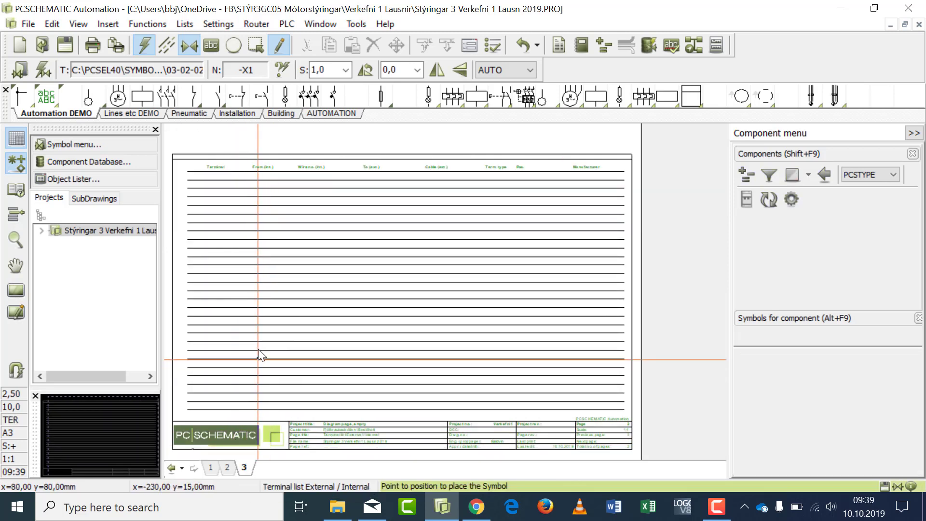
left_click(184, 25)
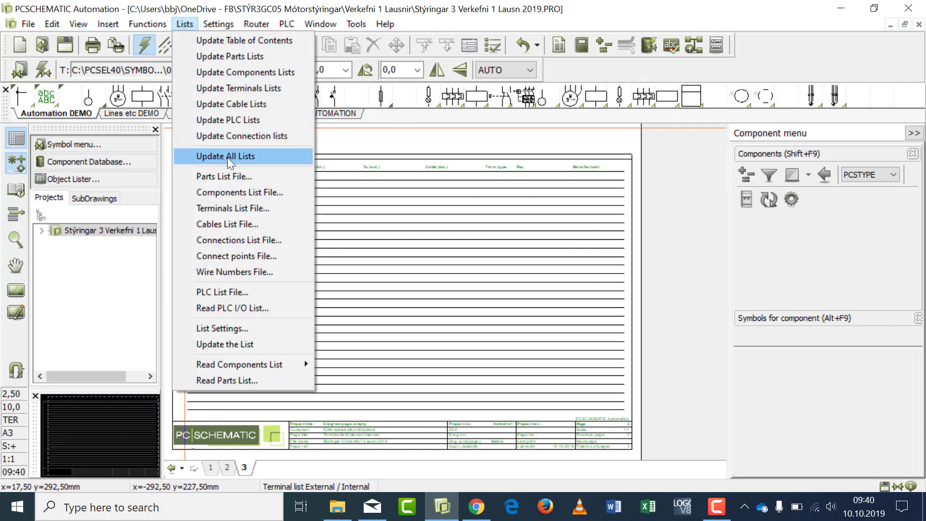
left_click(253, 155)
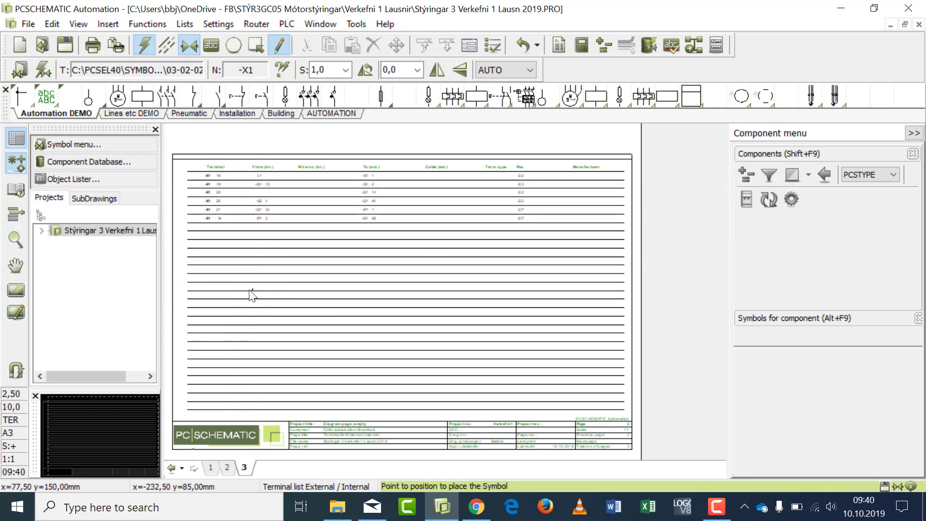
left_click(15, 239)
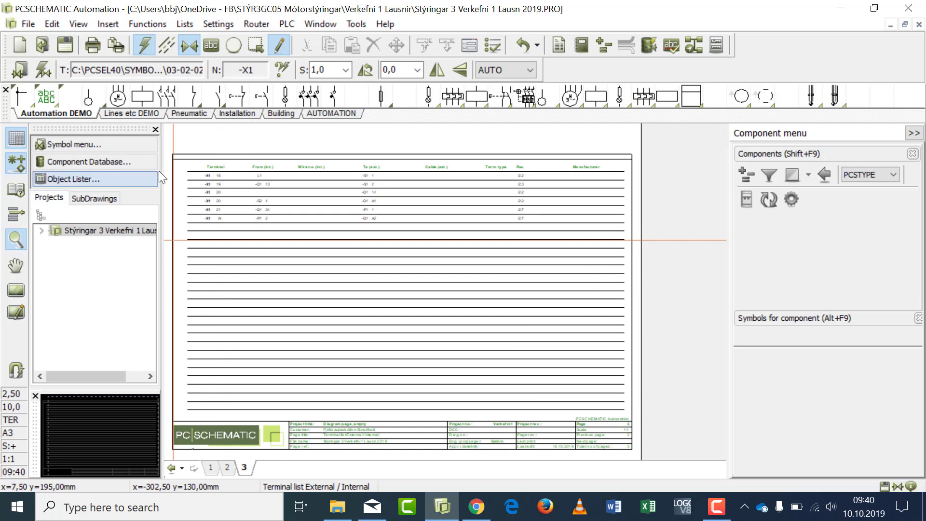
left_click_drag(181, 153, 637, 239)
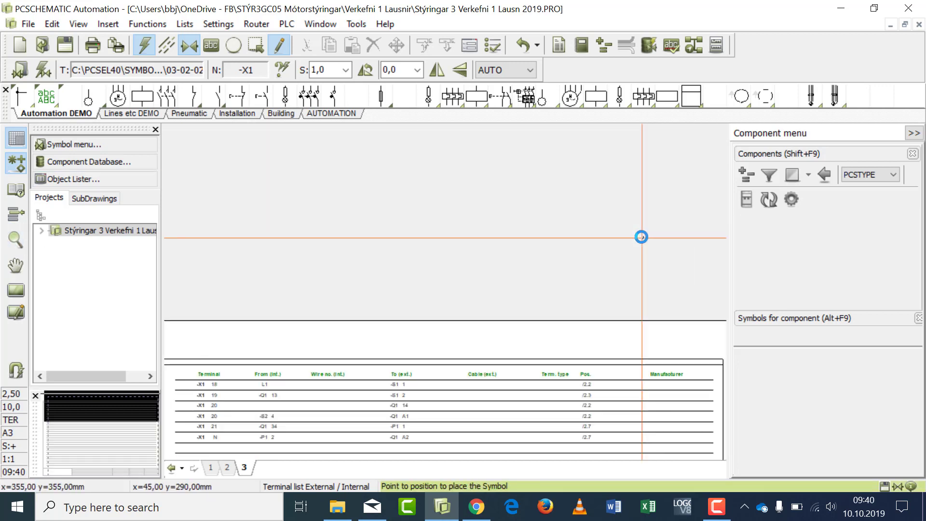
Place terminal -X1 with connection 1 on line L1 of the page 1 diagram, before the first branch junction
left_click(174, 453)
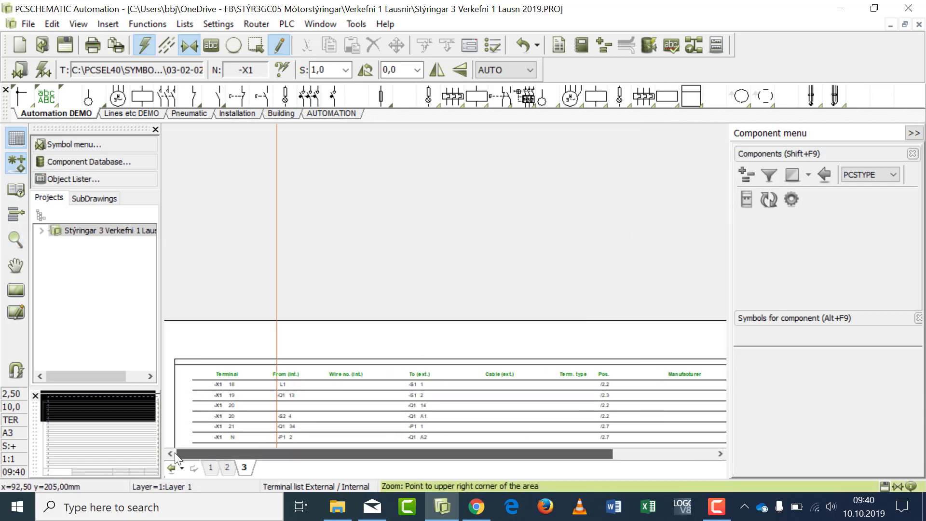
left_click(209, 428)
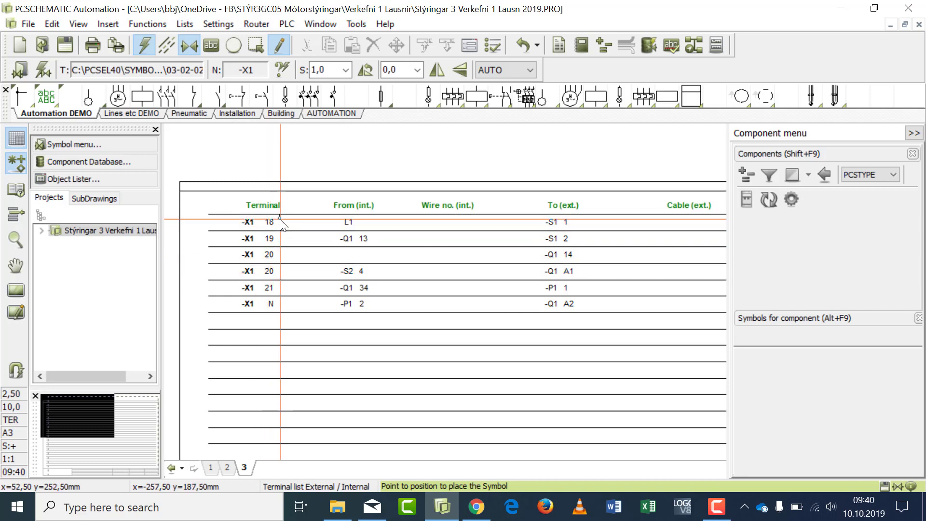
left_click(211, 467)
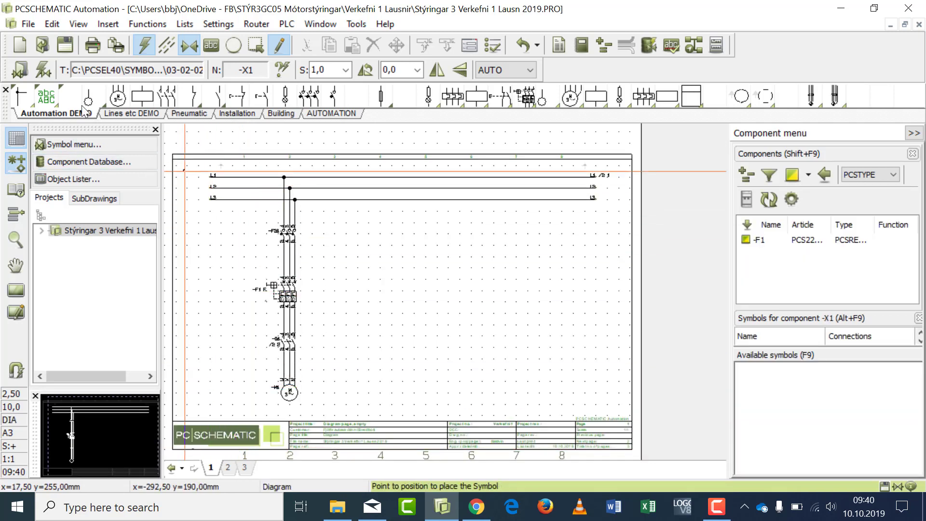
left_click(248, 178)
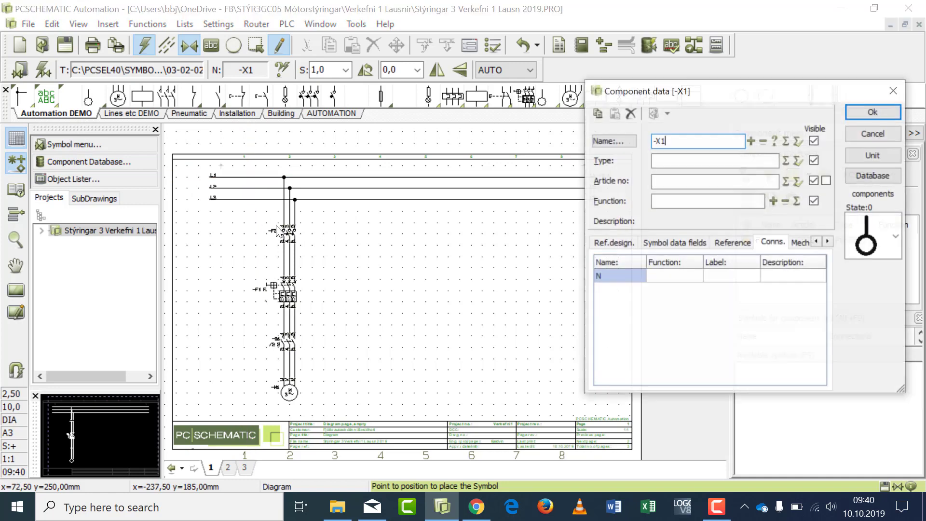
left_click(619, 276)
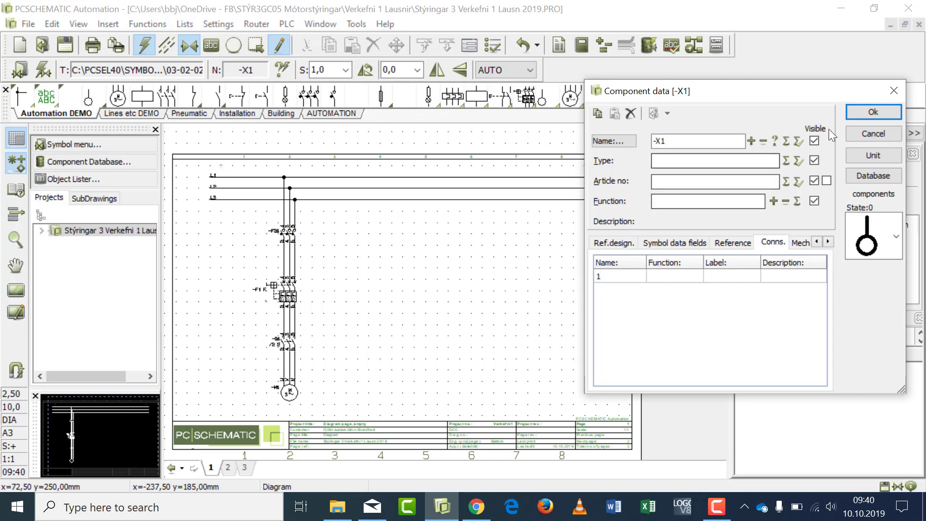
left_click(859, 115)
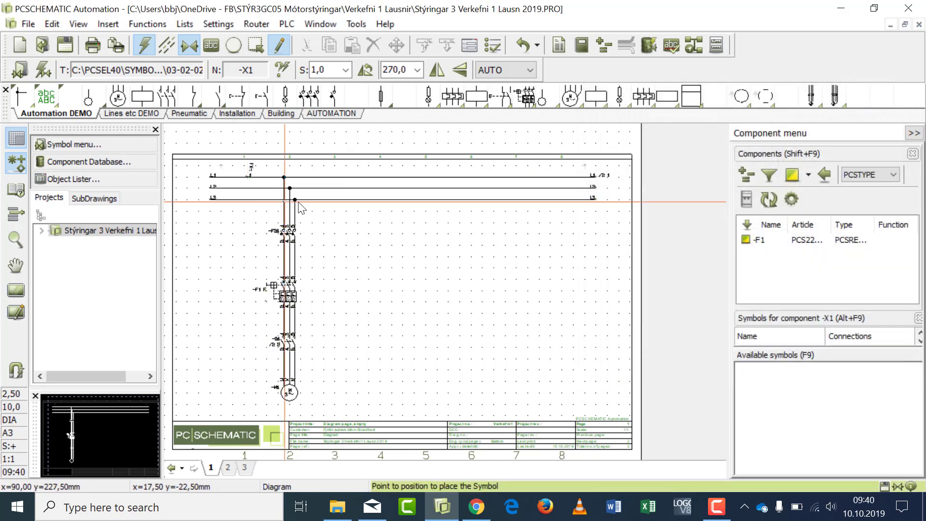
Try to place terminal -X1 with connection 2 on line L2 with its name visible
left_click(247, 188)
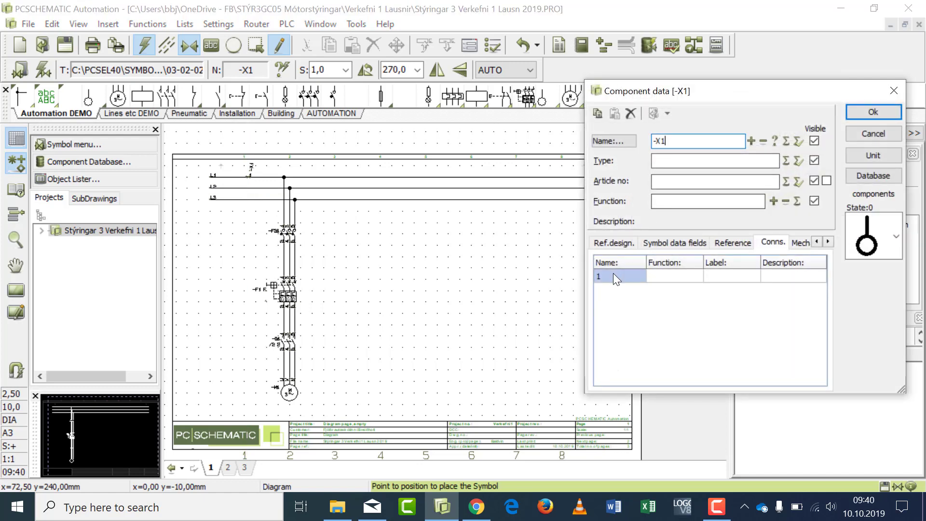
left_click(615, 276)
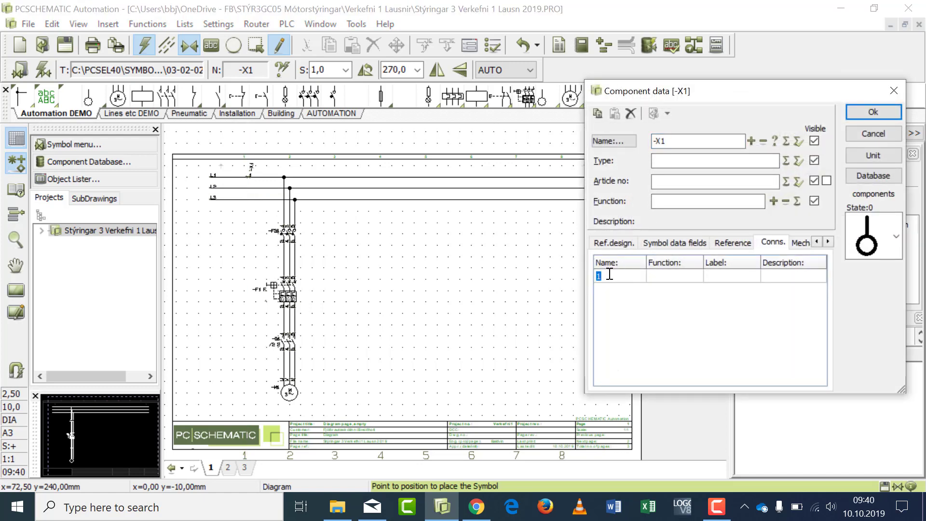
left_click(870, 110)
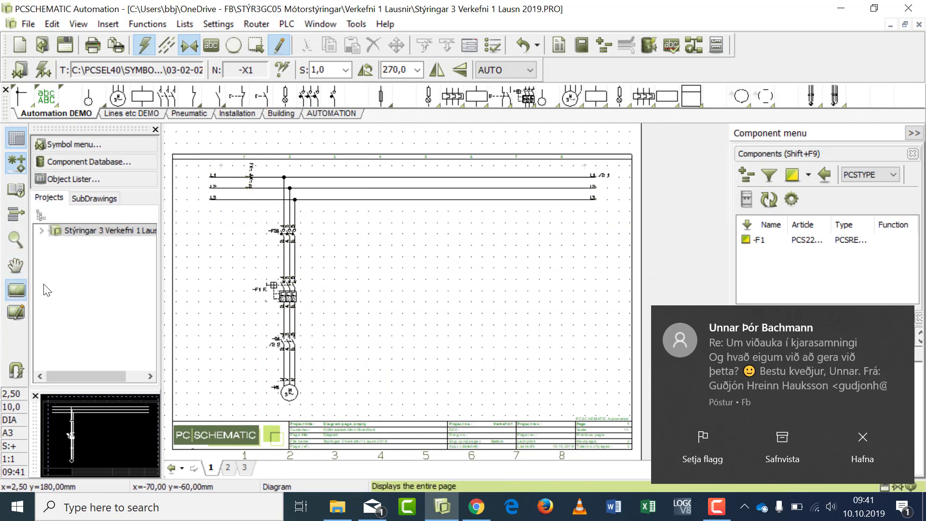
left_click(284, 202)
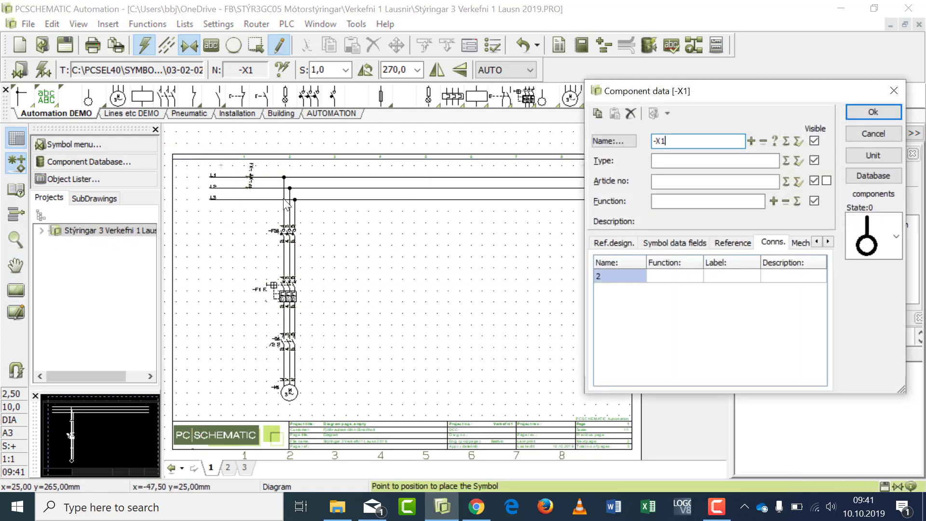
left_click(888, 112)
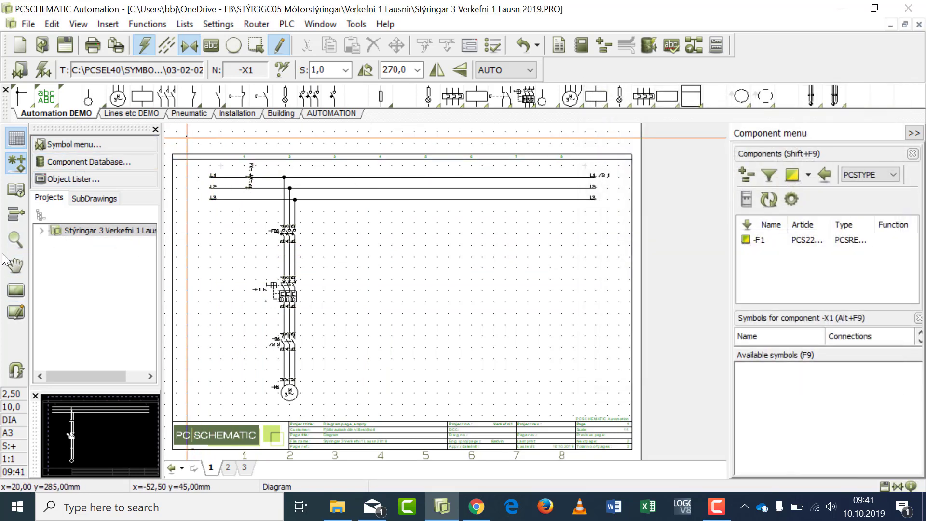
left_click_drag(188, 166, 340, 209)
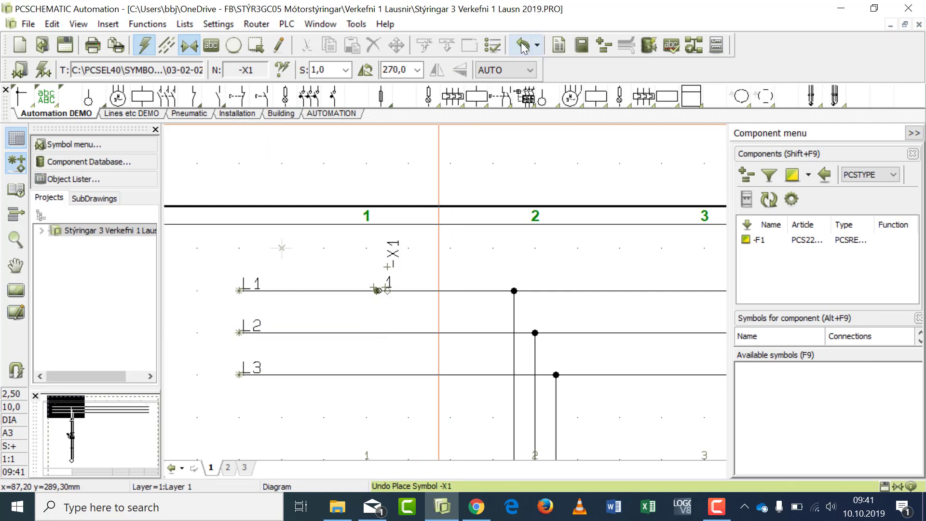
Place -X1 terminals with connections 2 and 3 on lines L2 and L3 beneath terminal 1, with their component name hidden
left_click(514, 92)
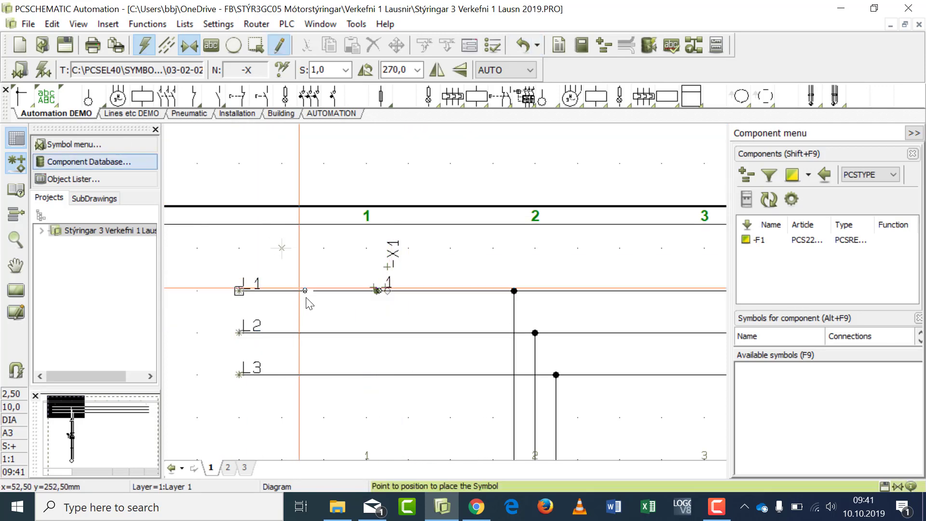
left_click(378, 332)
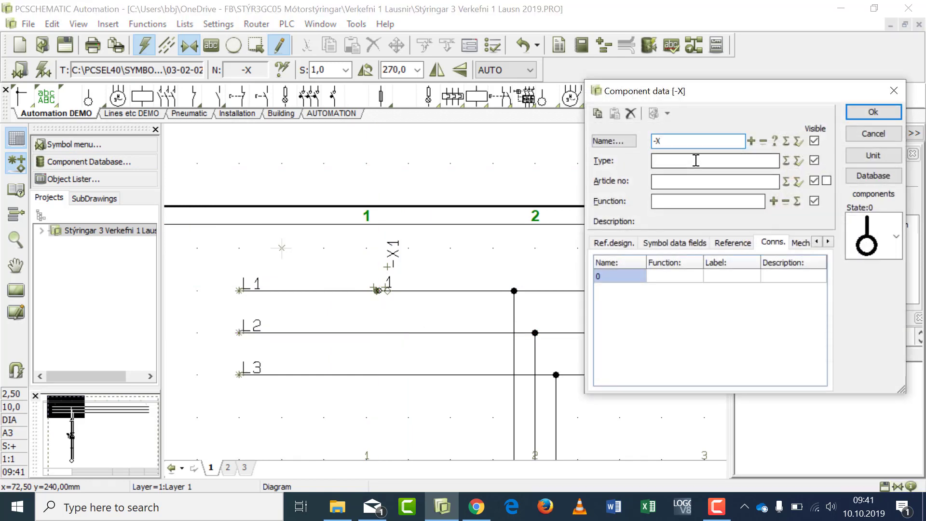
type("1")
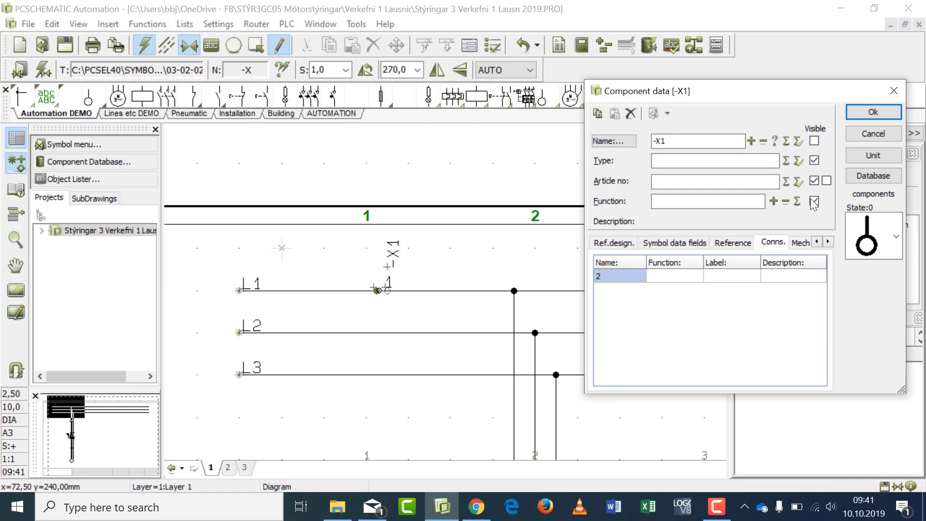
left_click(860, 112)
left_click(378, 333)
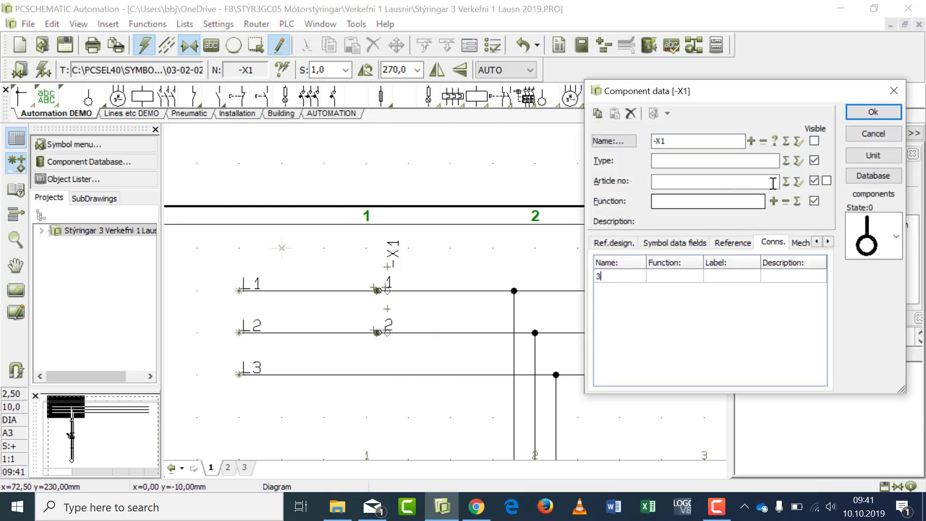
left_click(874, 113)
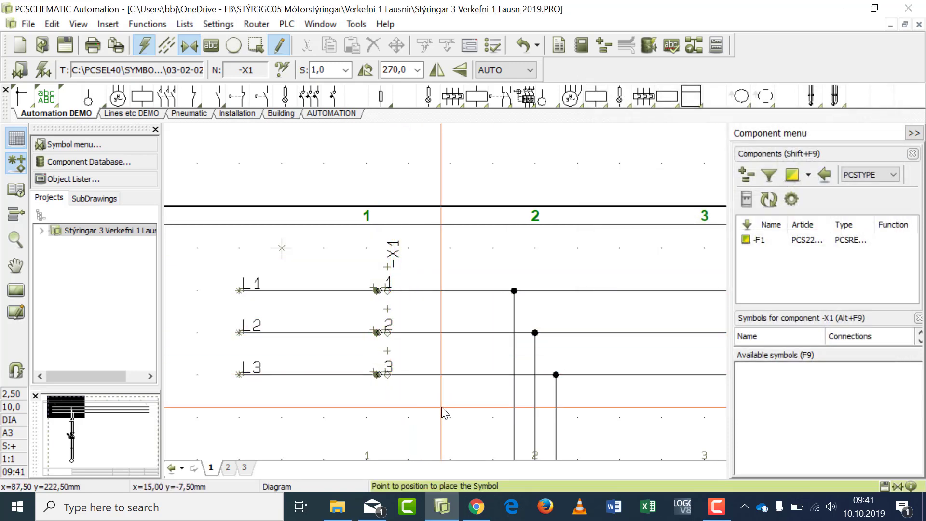
Place terminal -X1 with connection 4 and a visible name on the first motor line between contactor -Q1 and motor -M1
scroll(436, 397, "down", 3)
scroll(435, 397, "down", 6)
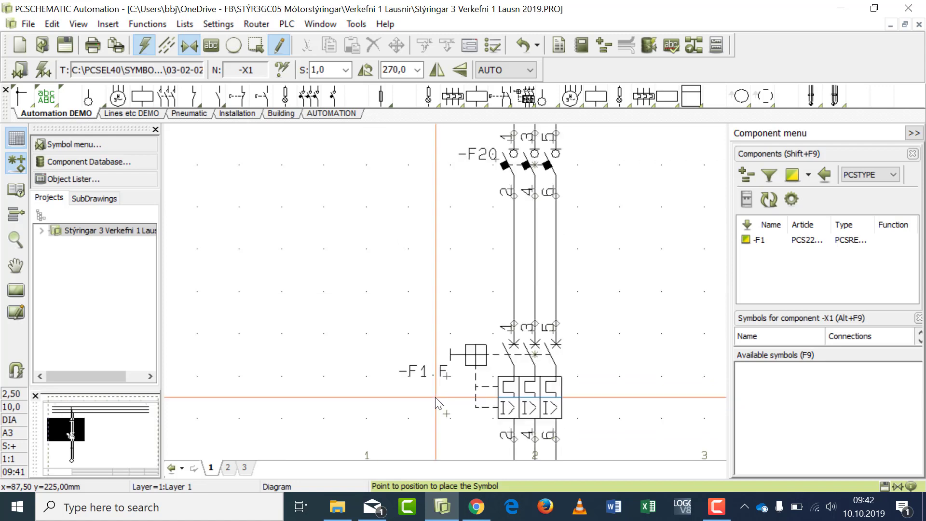
scroll(435, 396, "down", 3)
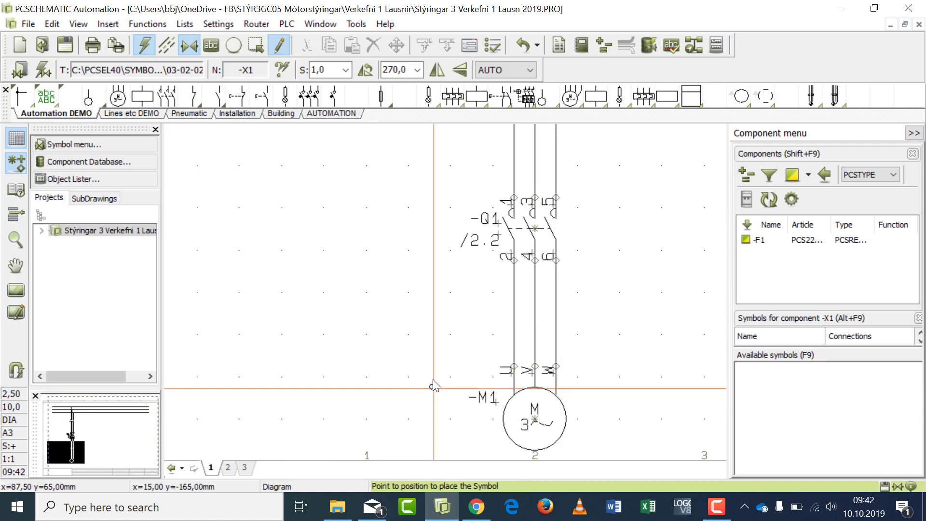
left_click(514, 316)
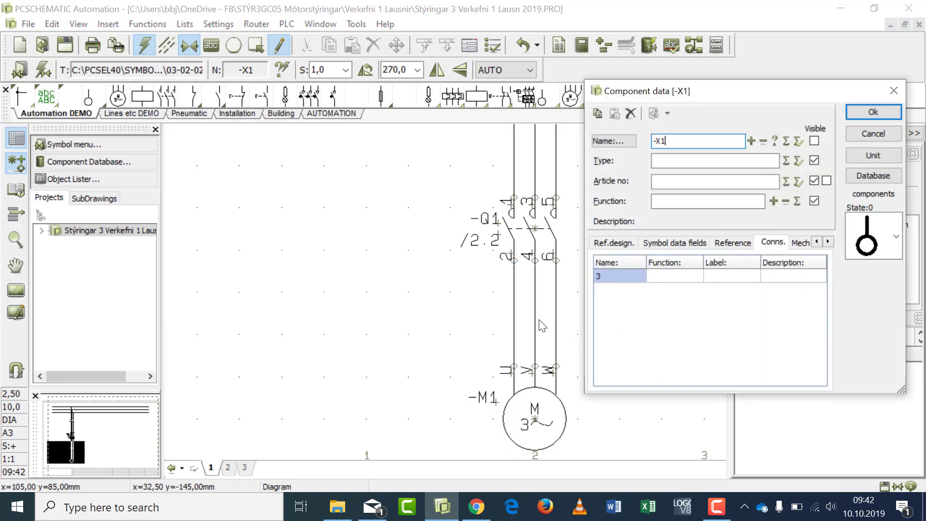
left_click(812, 140)
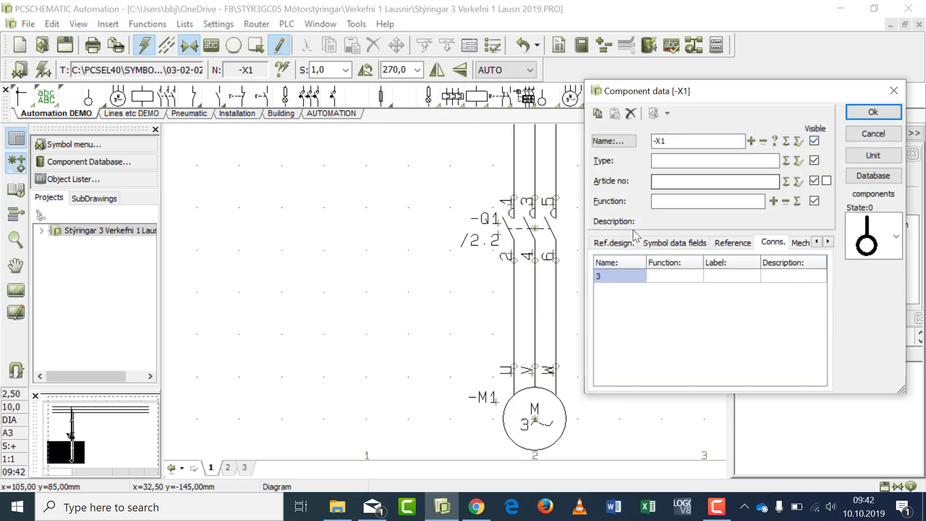
left_click(606, 276)
type("4")
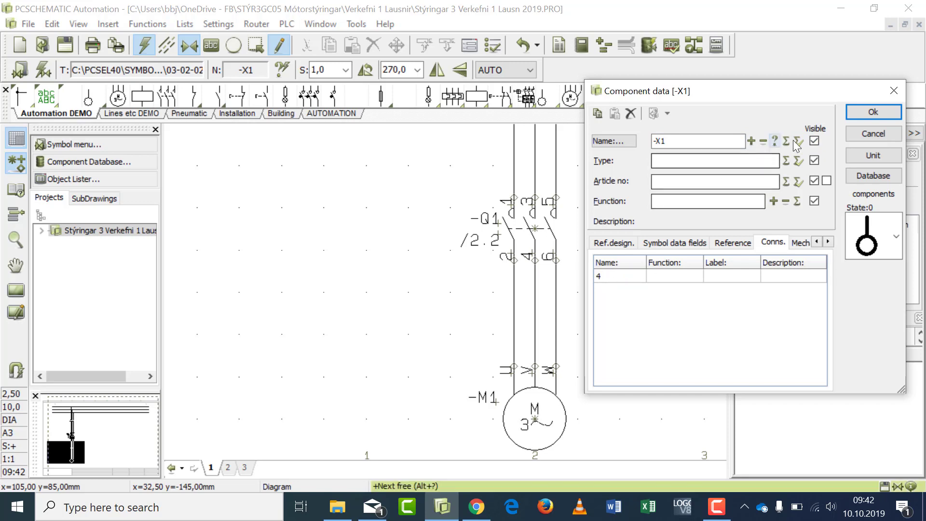
left_click(872, 112)
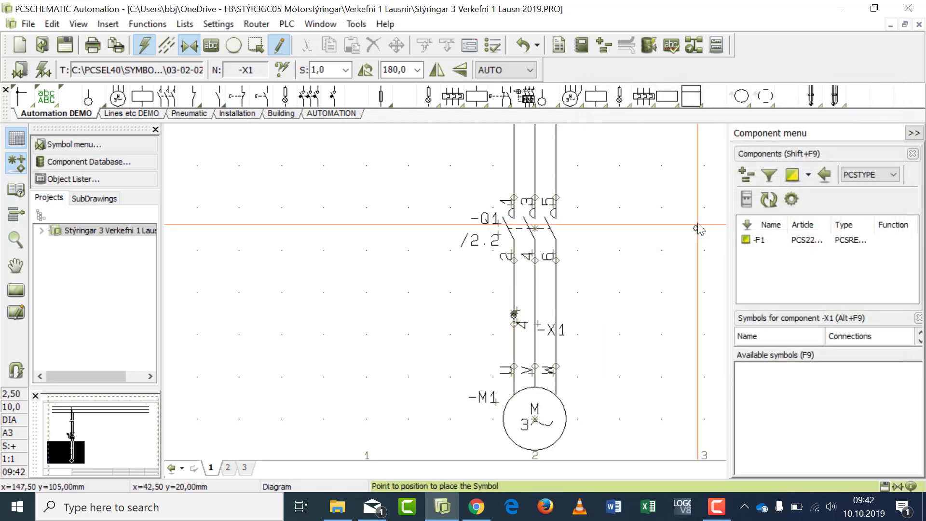
Place -X1 terminals with connections 5 and 6 and hidden names on the second and third lines between -Q1 and -M1
left_click(561, 334)
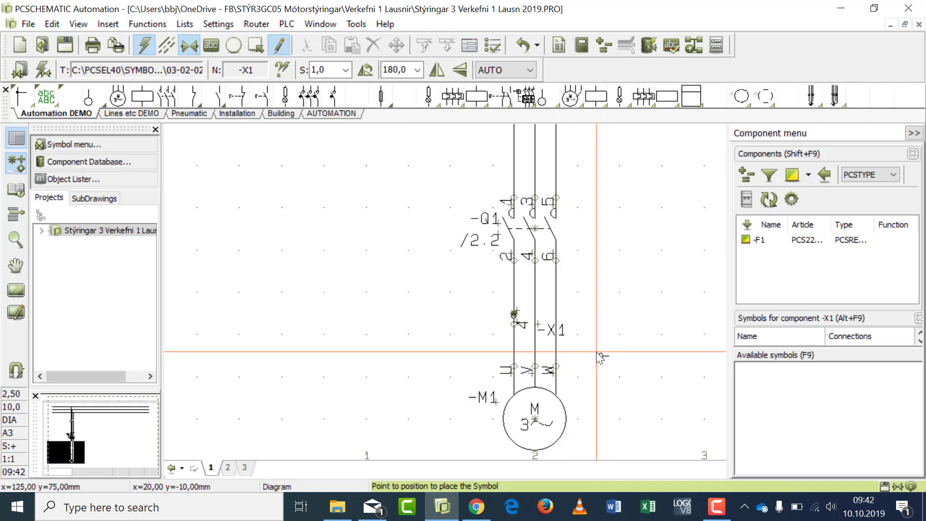
left_click(535, 315)
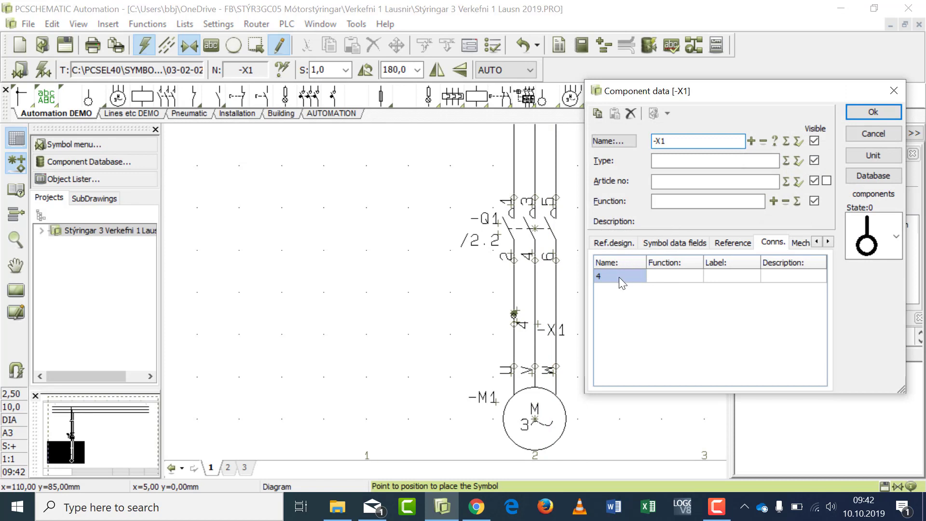
left_click(814, 141)
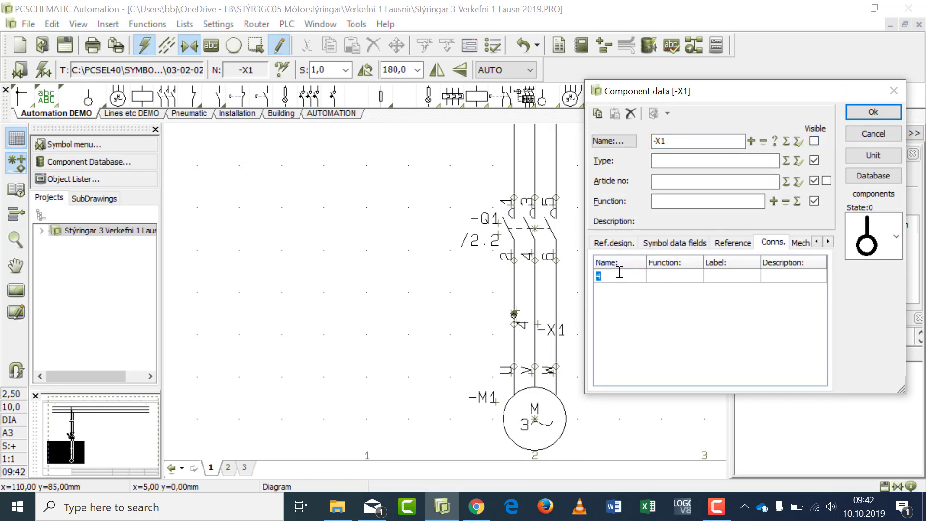
left_click(855, 114)
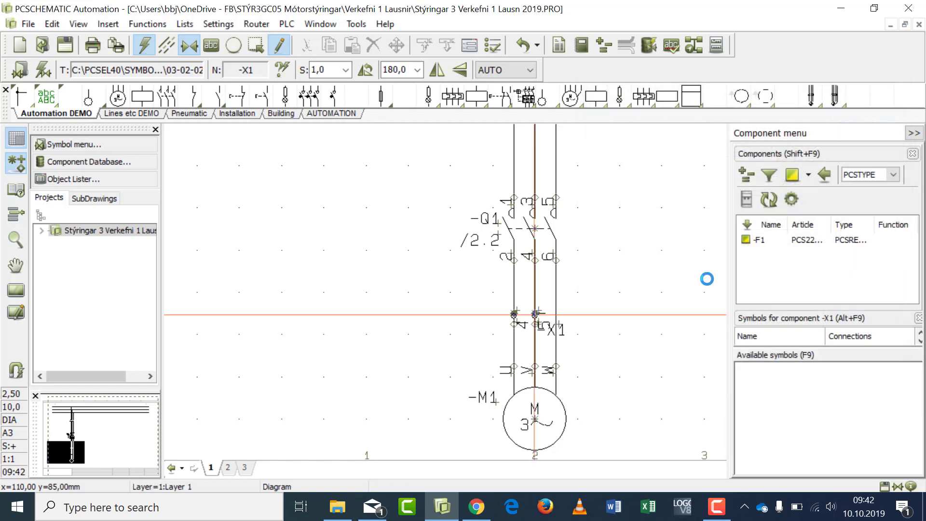
left_click(558, 314)
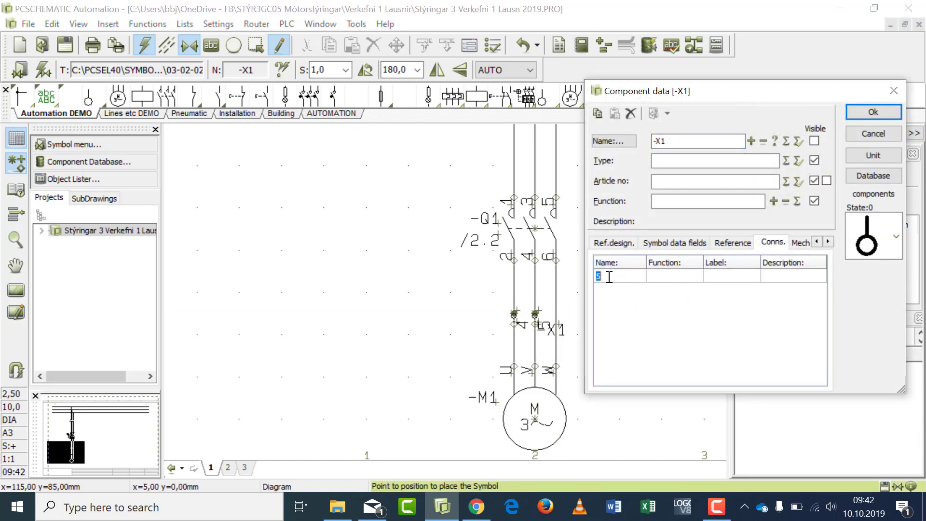
left_click(849, 112)
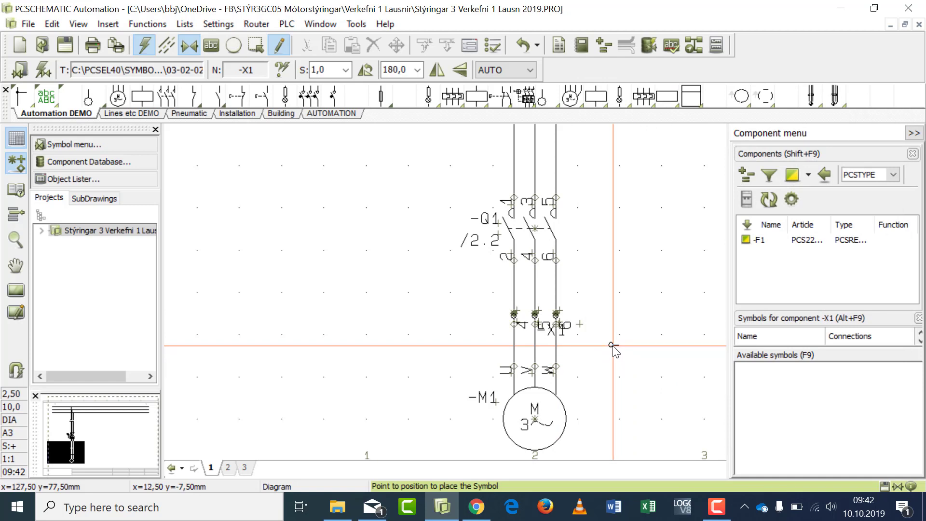
Move the -X1 name text to the left of terminal 4, level with the row of motor terminals
left_click(554, 336)
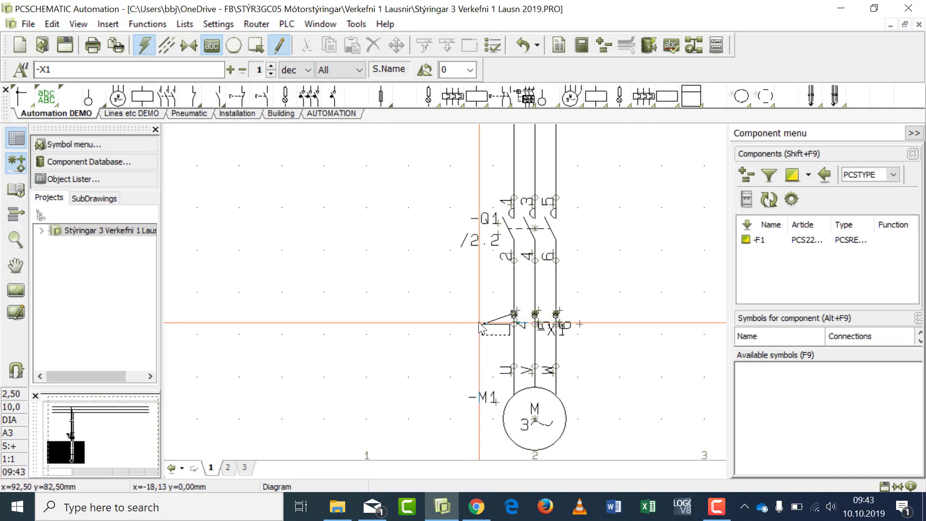
left_click(477, 328)
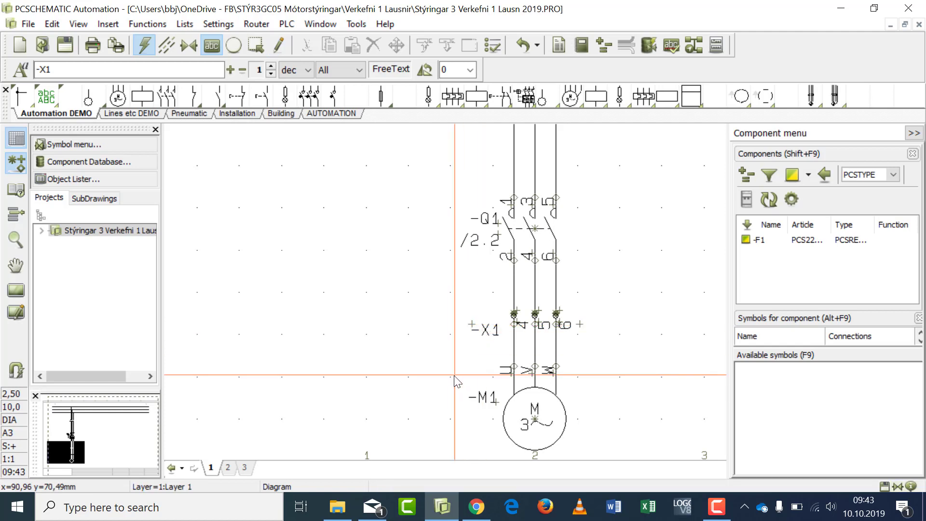
left_click(491, 333)
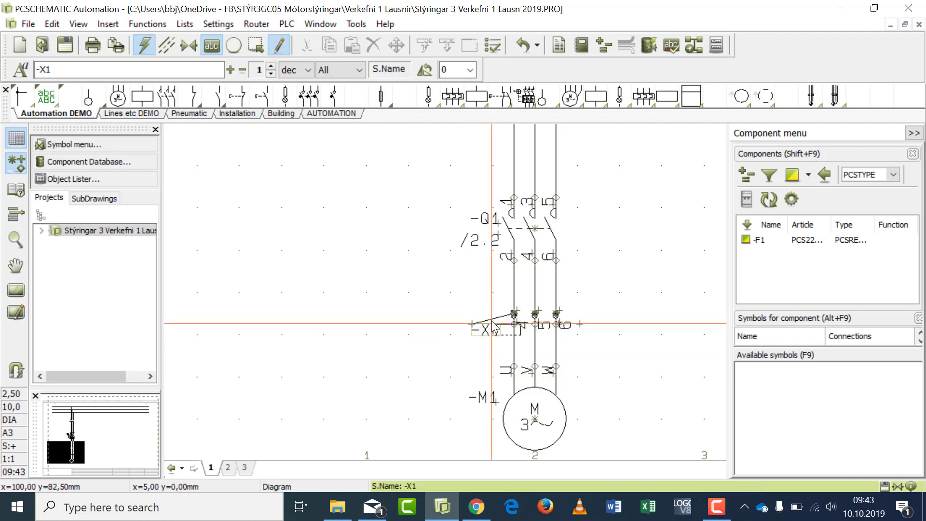
left_click(493, 327)
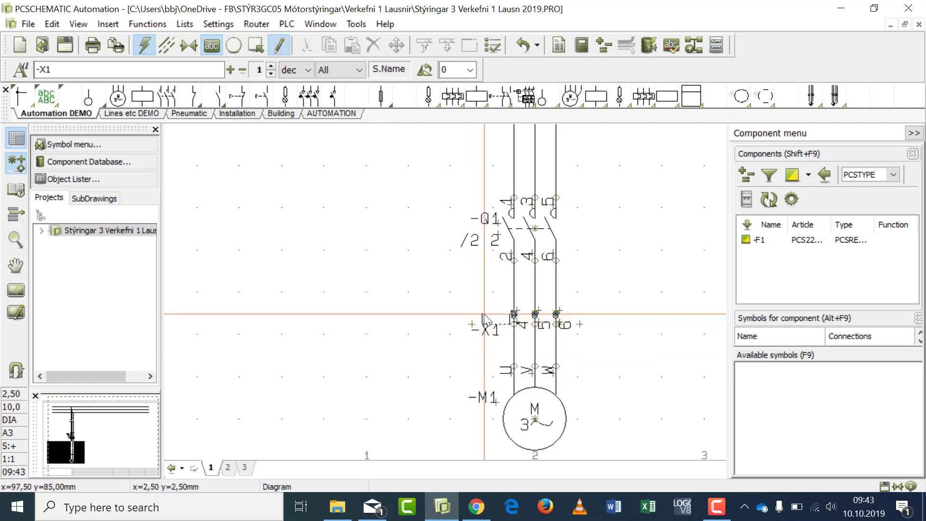
left_click(483, 314)
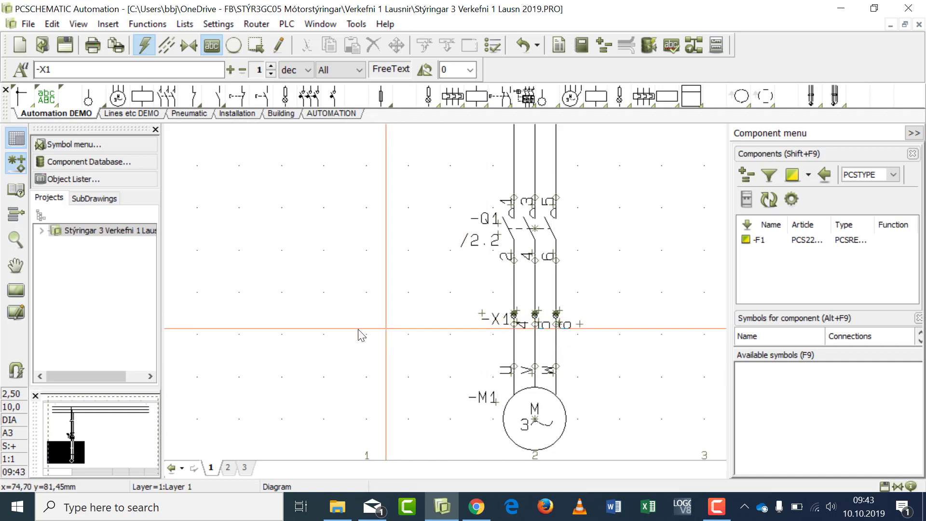
left_click(19, 288)
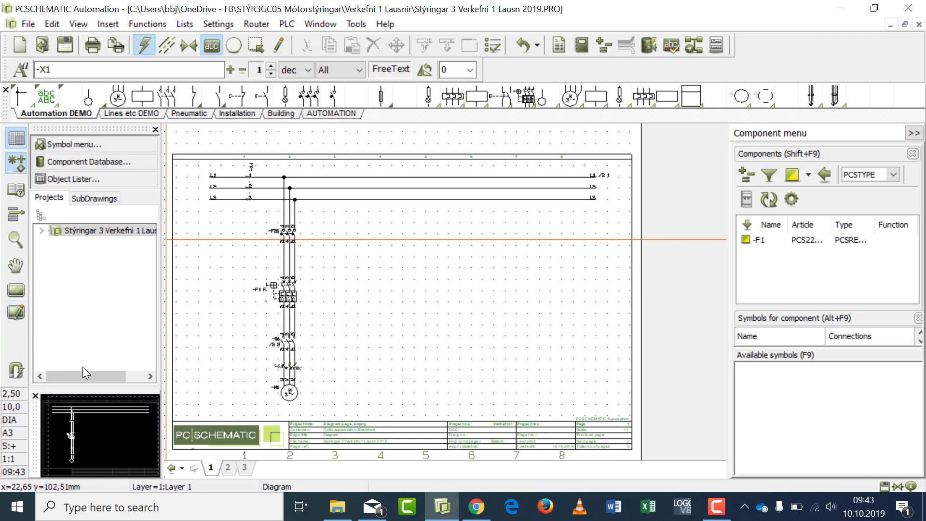
Place terminal -X1 with connection 1 on line L1 of the page 2 control diagram, between the L1 line start and fuse -F10
left_click(227, 468)
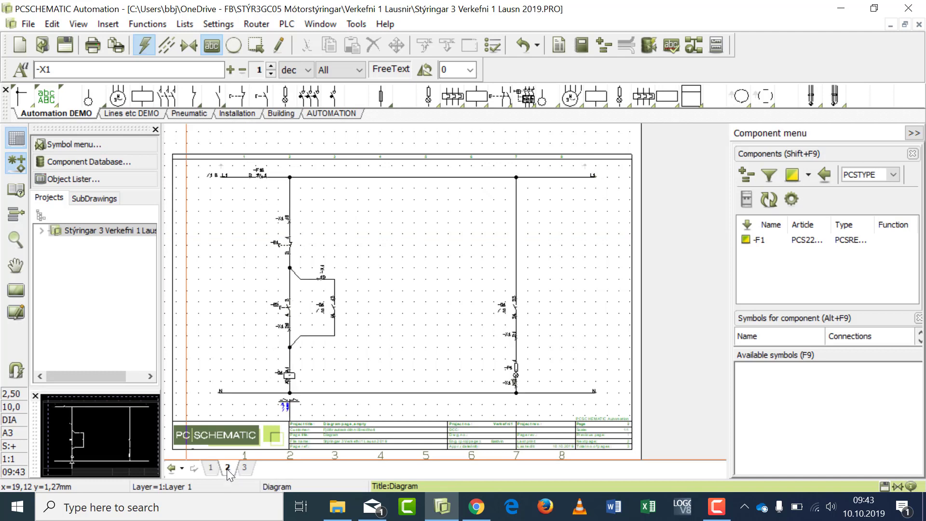
left_click(236, 177)
left_click(518, 177)
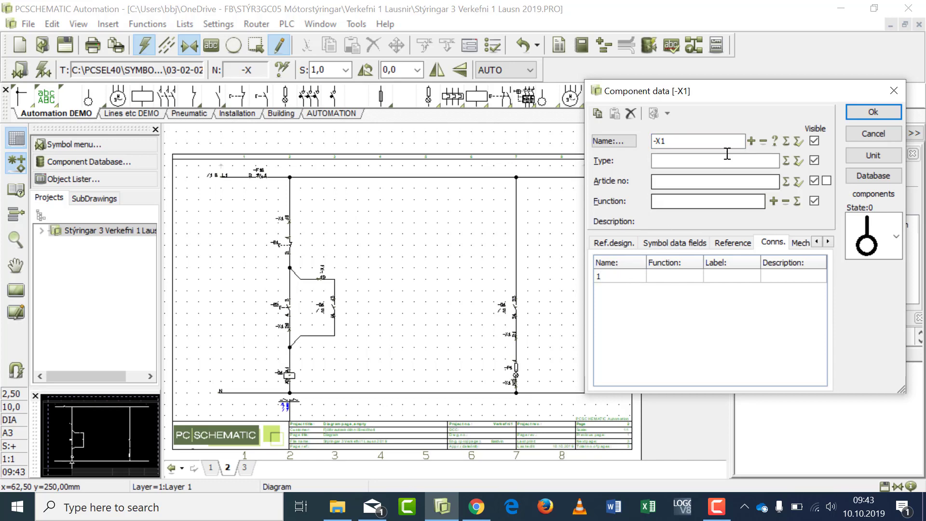
type("1")
left_click(873, 112)
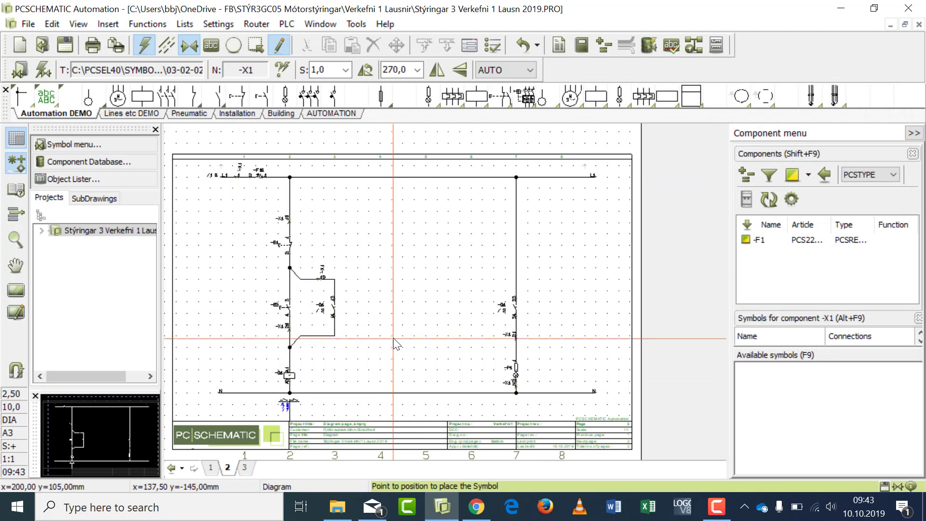
key("Escape")
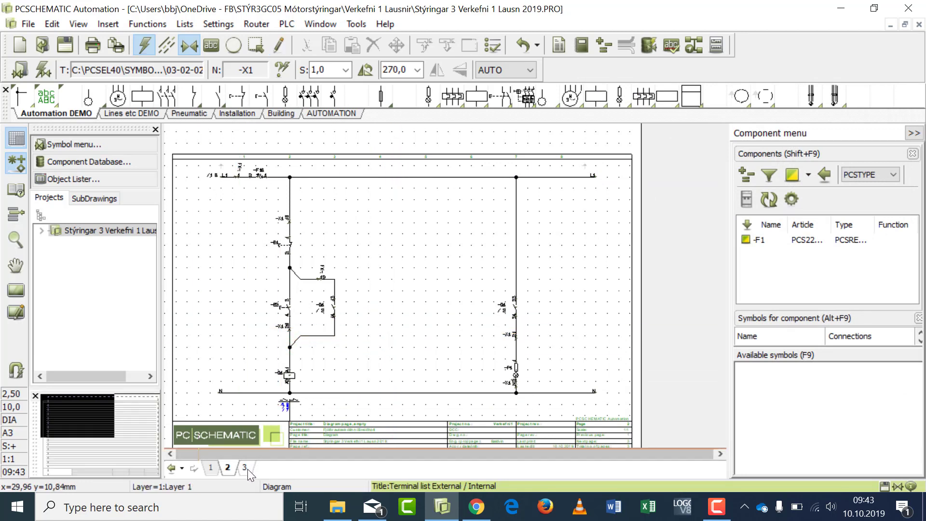
Update all project lists to refresh the terminals list on page 3, and return to the main circuit diagram on page 1
left_click(245, 467)
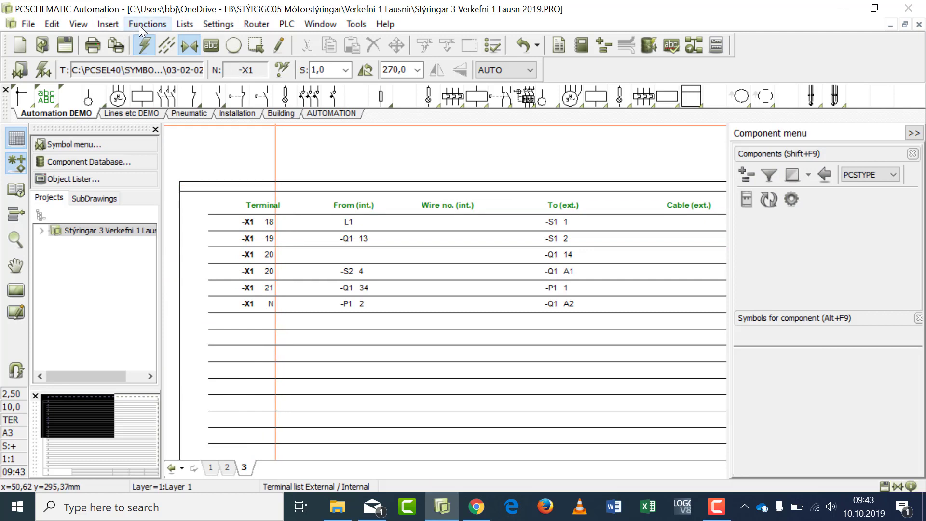
left_click(184, 24)
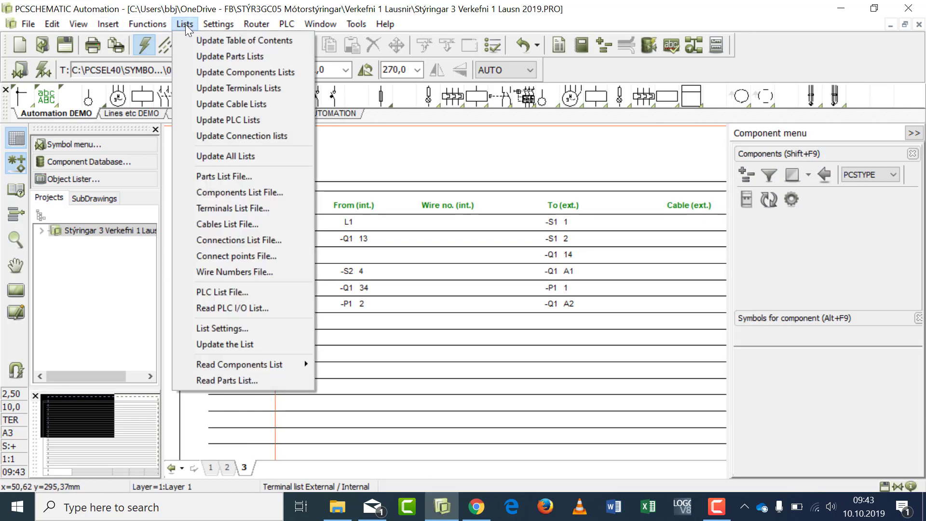
left_click(243, 154)
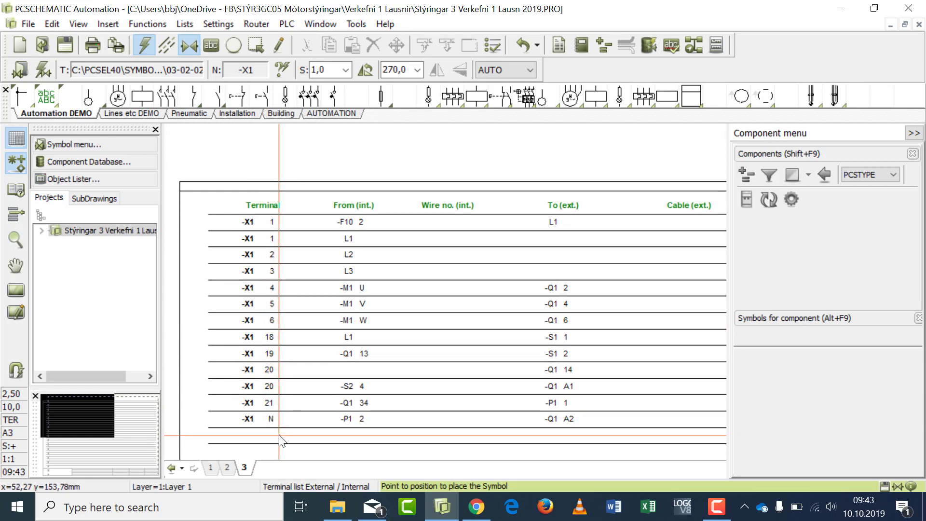
left_click(16, 290)
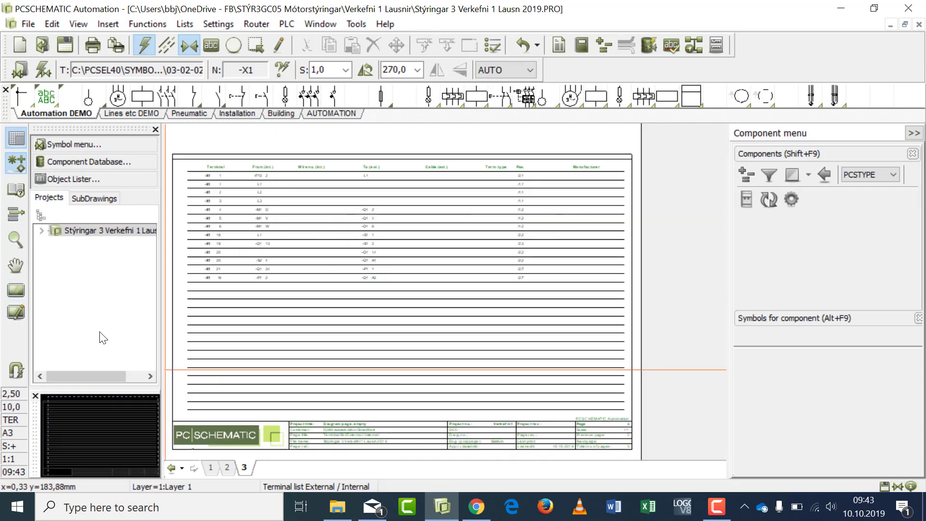
left_click(228, 469)
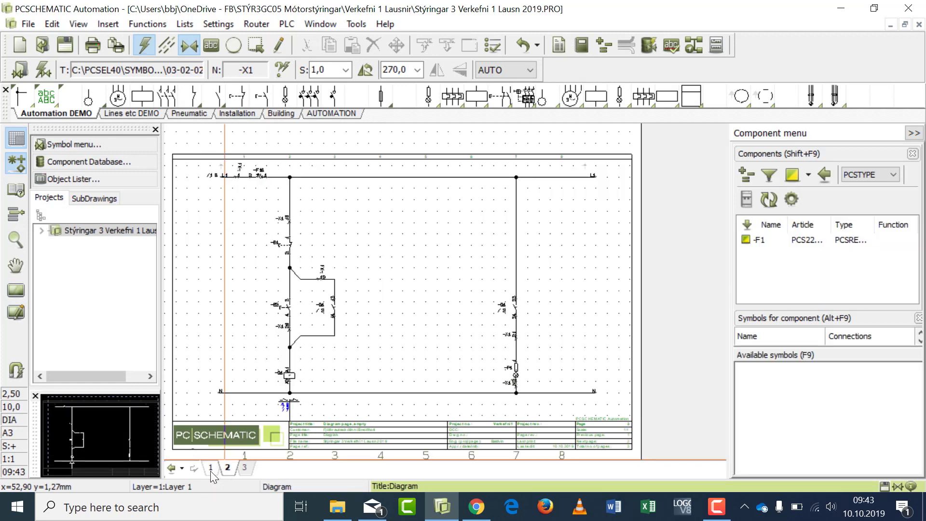
left_click(211, 470)
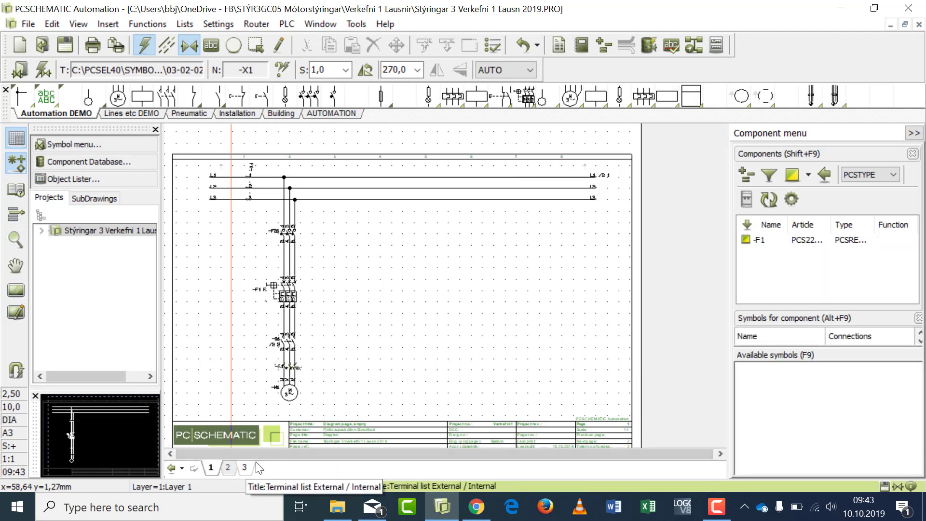